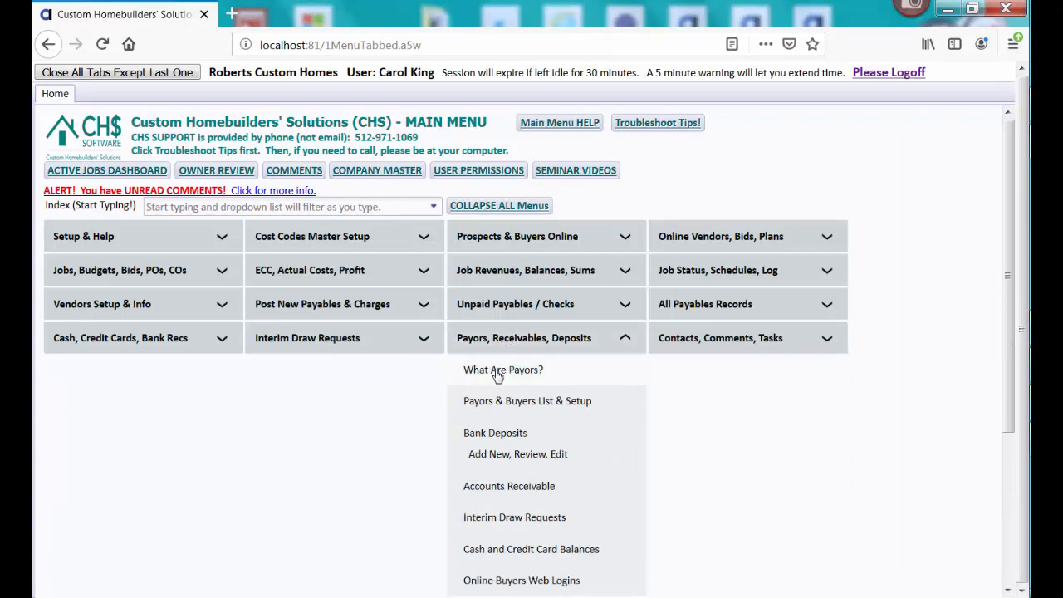
- Read the explanation of payors, then bring up the Payors & Buyers list
left_click(497, 371)
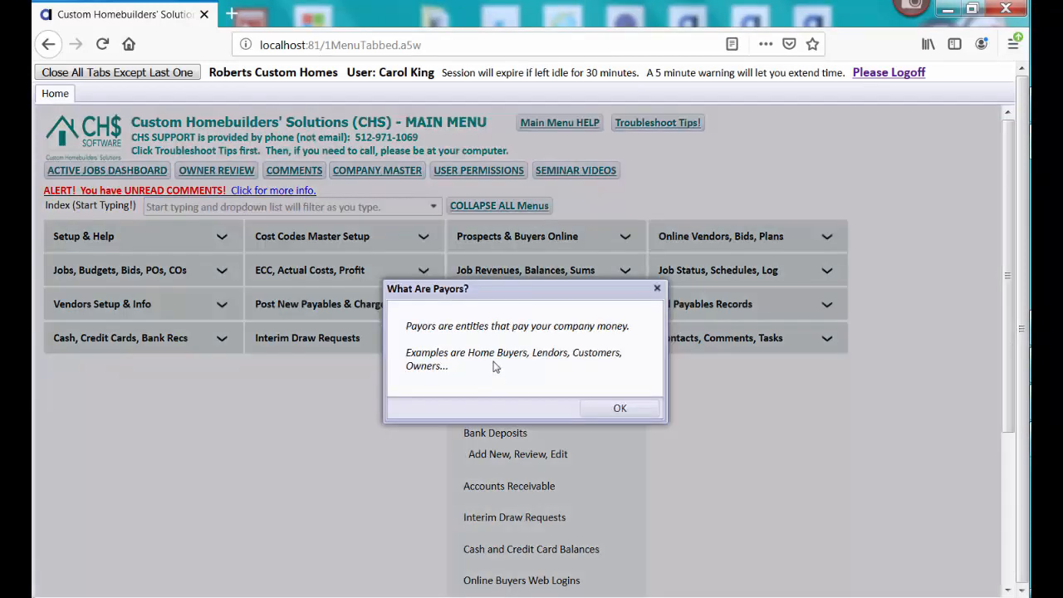
left_click(619, 408)
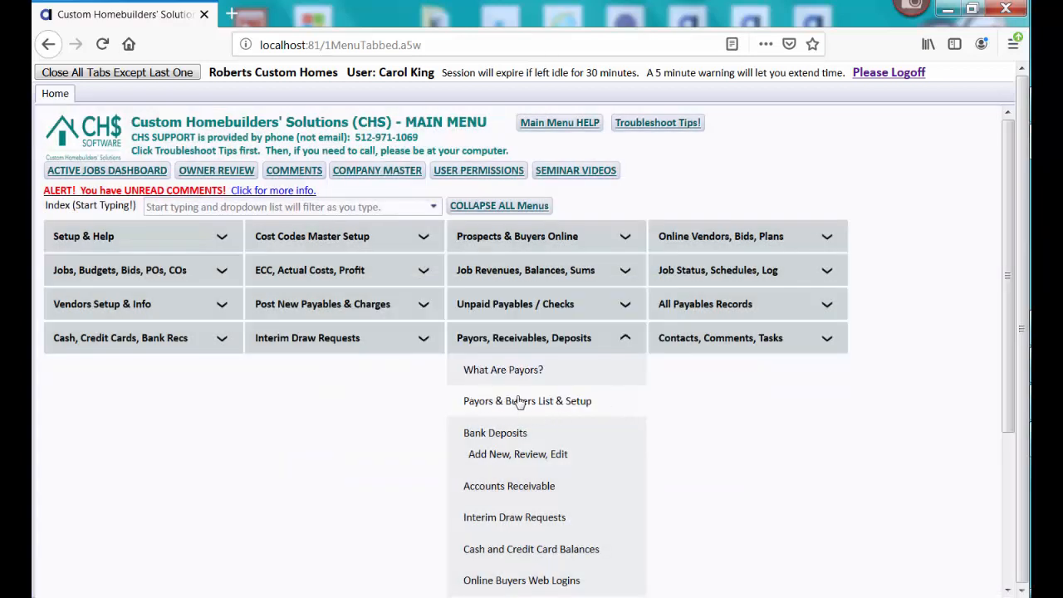
left_click(573, 403)
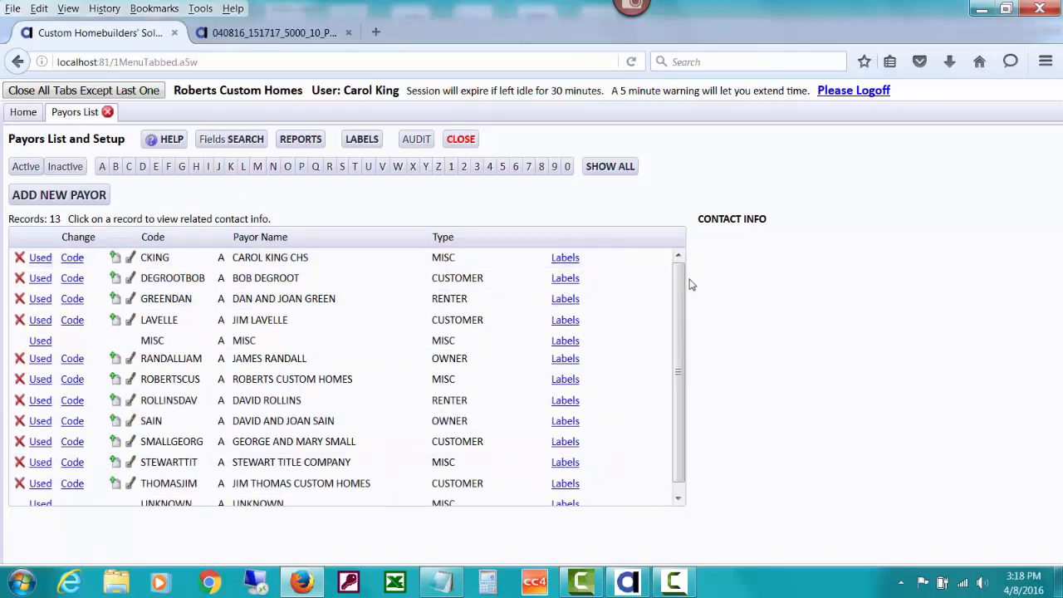
scroll(681, 324, "down", 1)
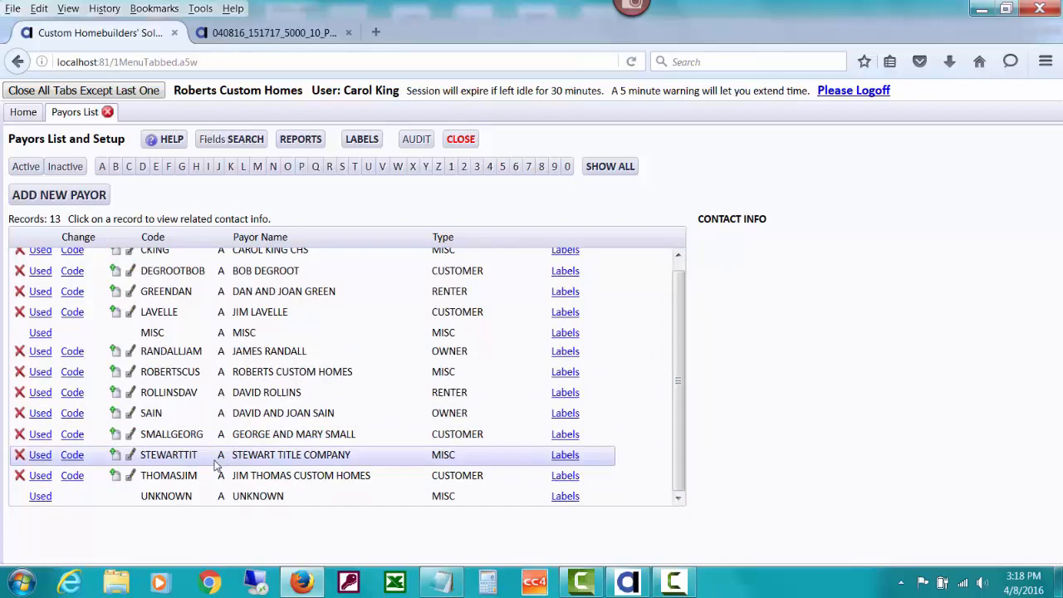
left_click(184, 279)
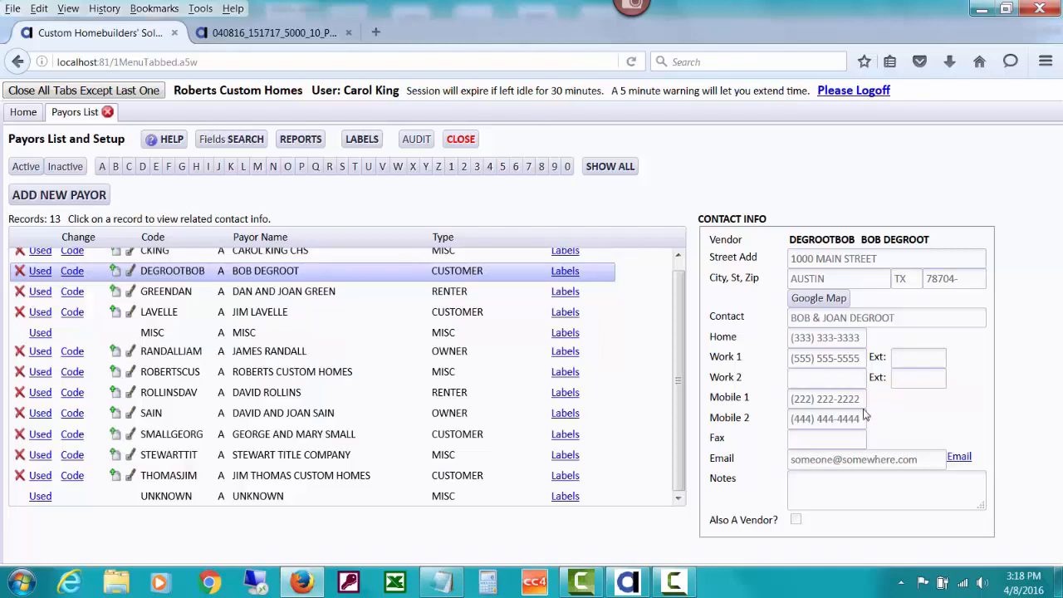
left_click(281, 374)
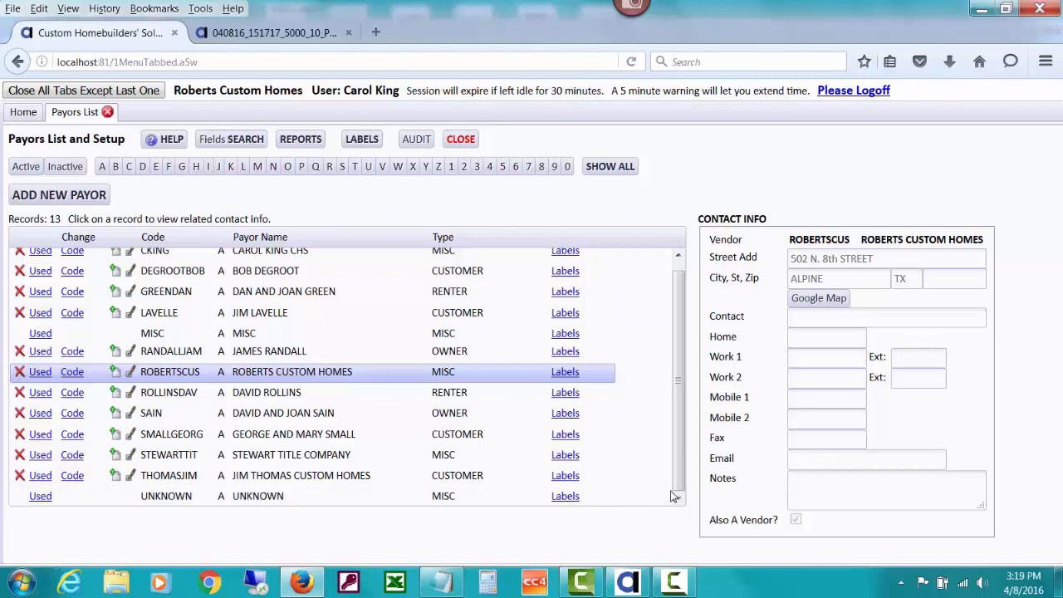
scroll(675, 481, "up", 1)
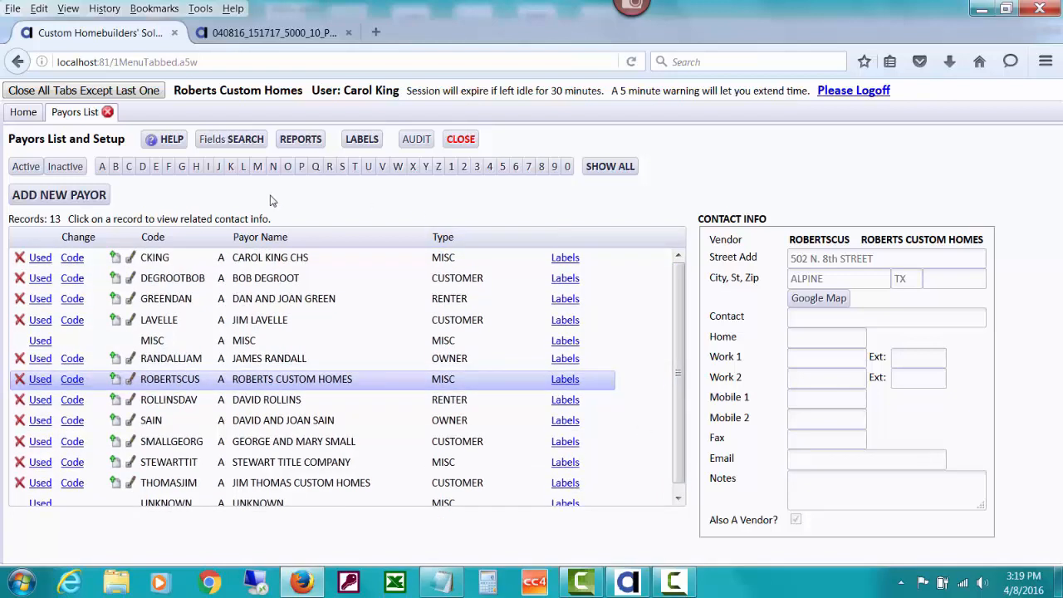
- Start a new payor and browse the existing vendors and contacts offered for Payor ID
left_click(73, 196)
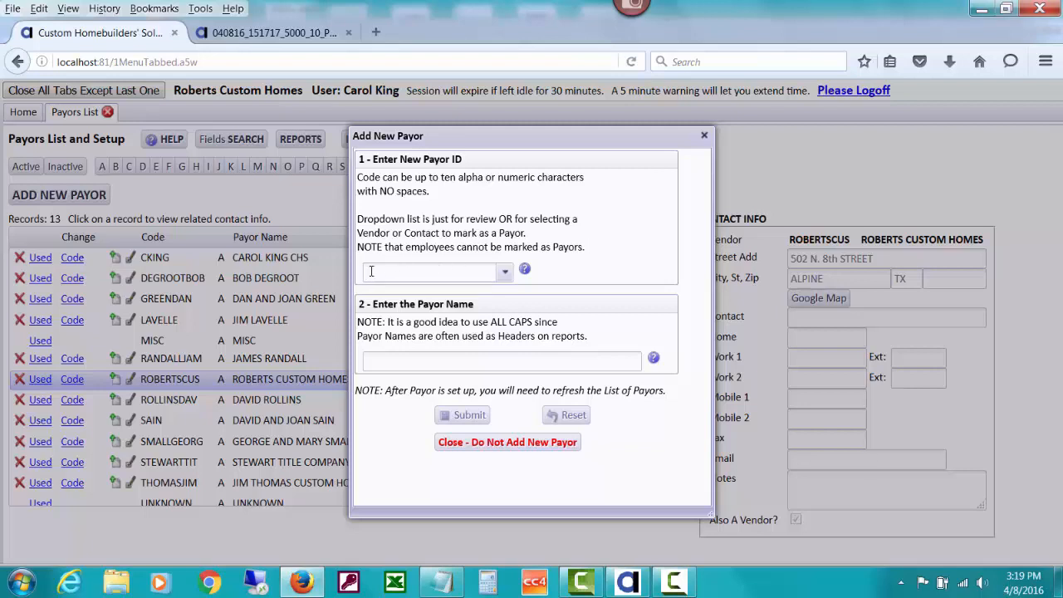
left_click(437, 275)
left_click(505, 273)
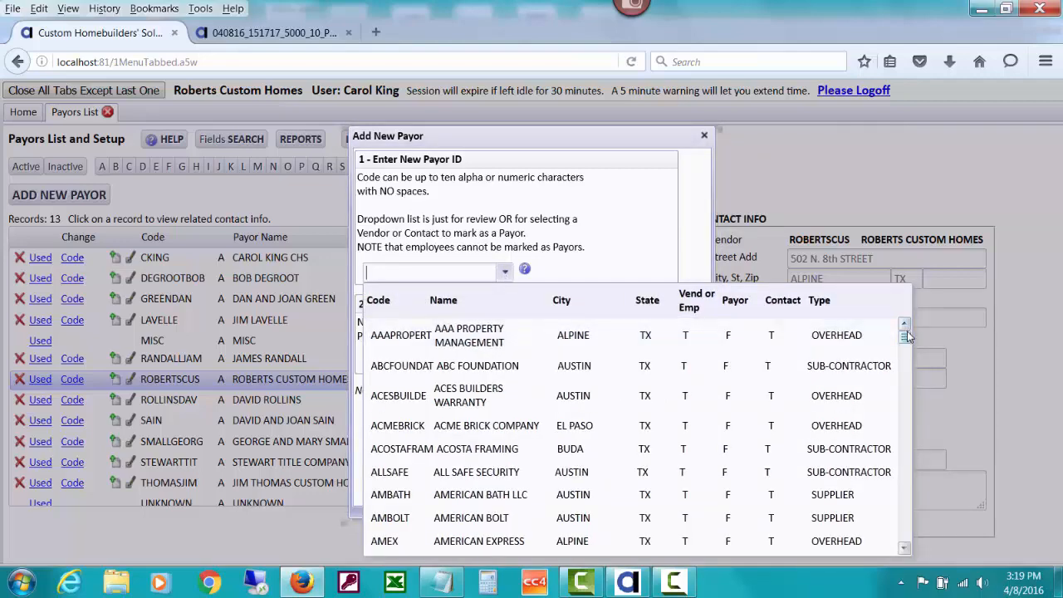
mouse_move(906, 336)
left_mouse_down()
mouse_move(906, 544)
mouse_move(902, 330)
left_mouse_up()
left_click(600, 277)
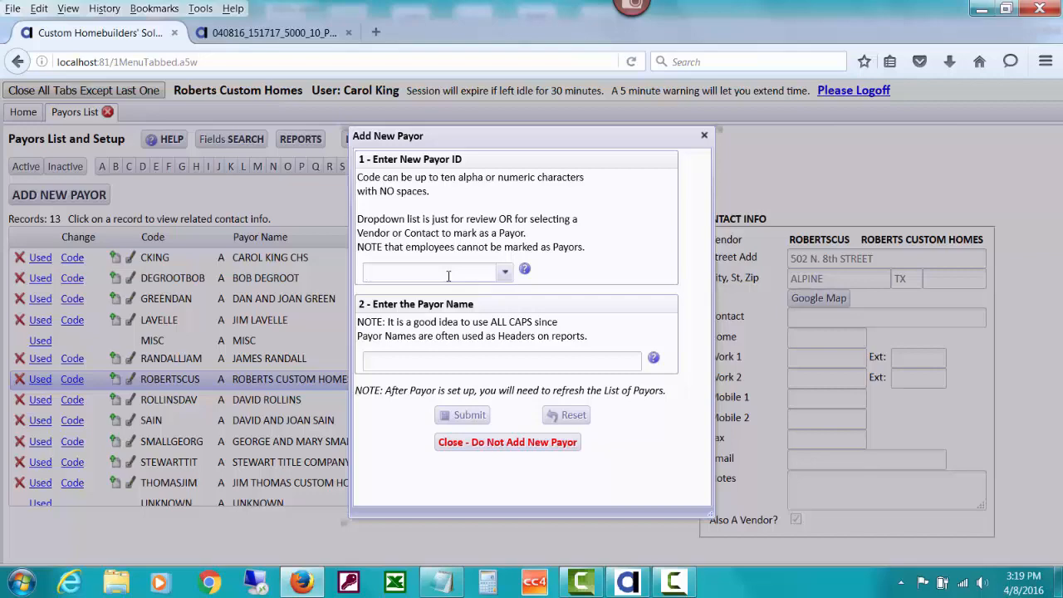
left_click(449, 276)
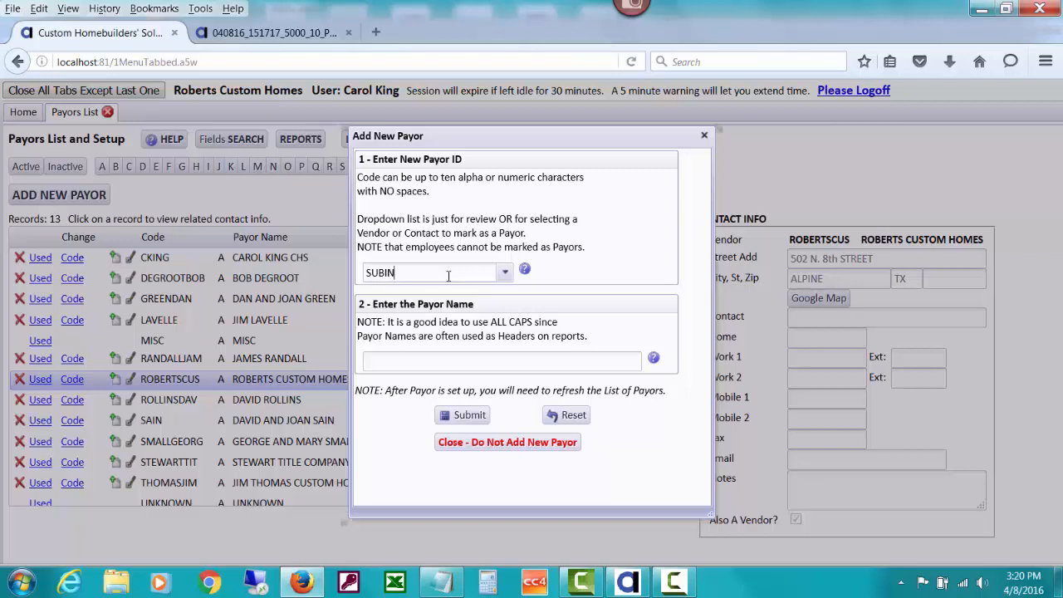
left_click(389, 363)
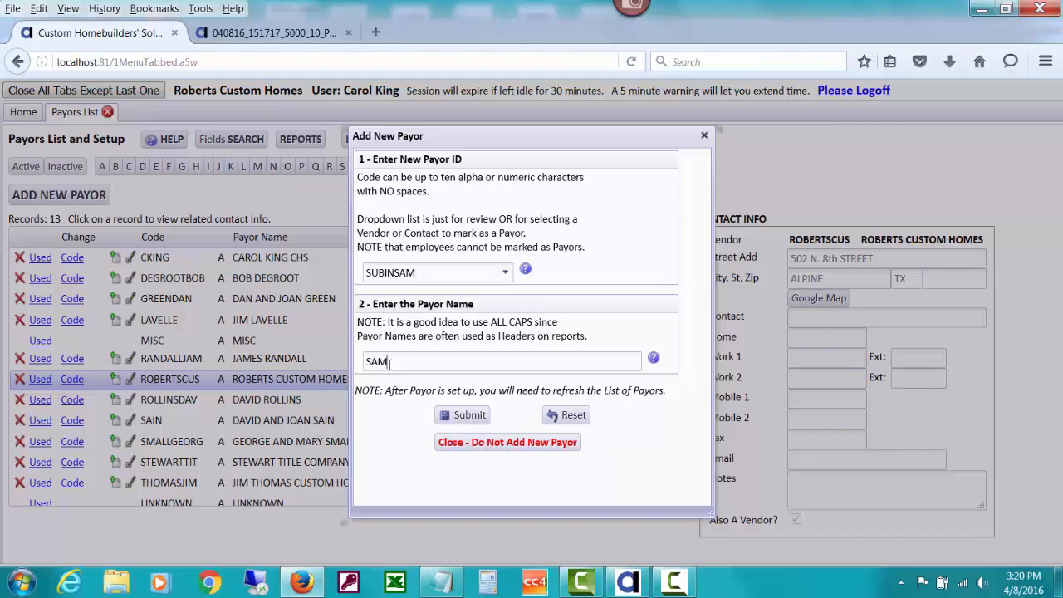
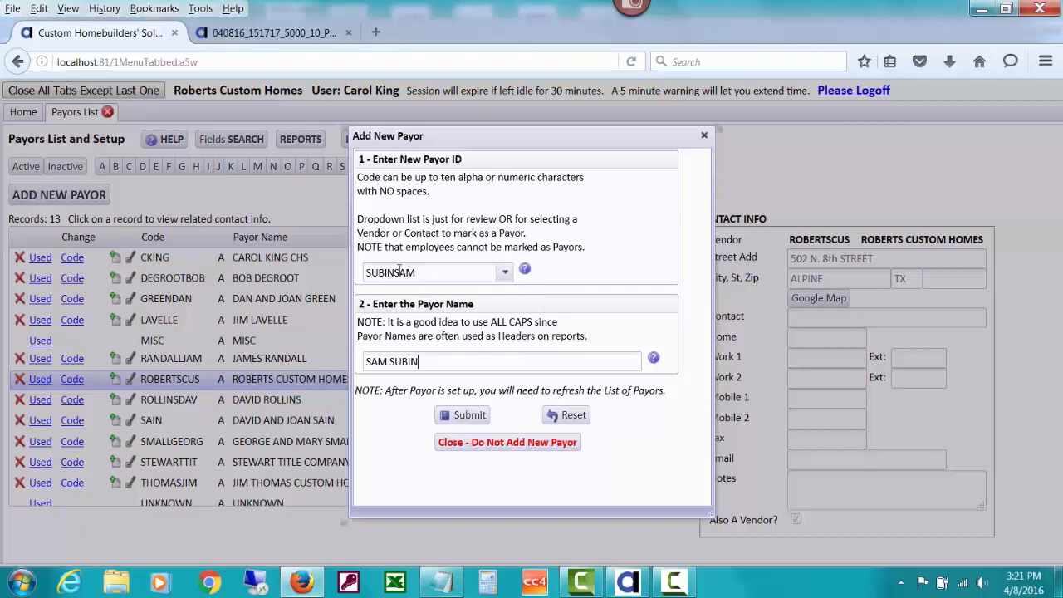
double_click(397, 272)
left_click(396, 272)
left_click(469, 415)
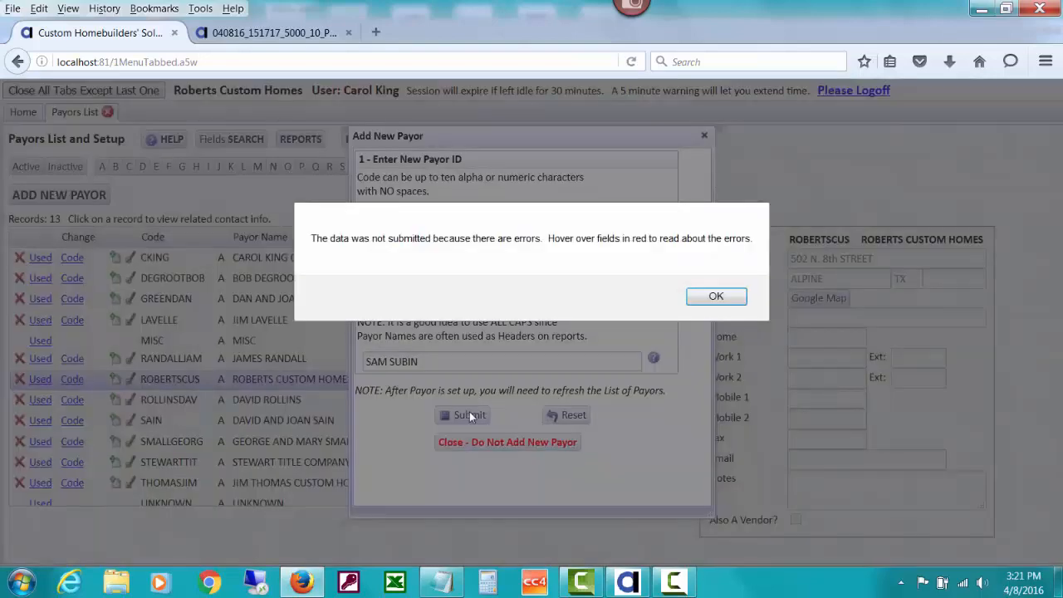
left_click(708, 300)
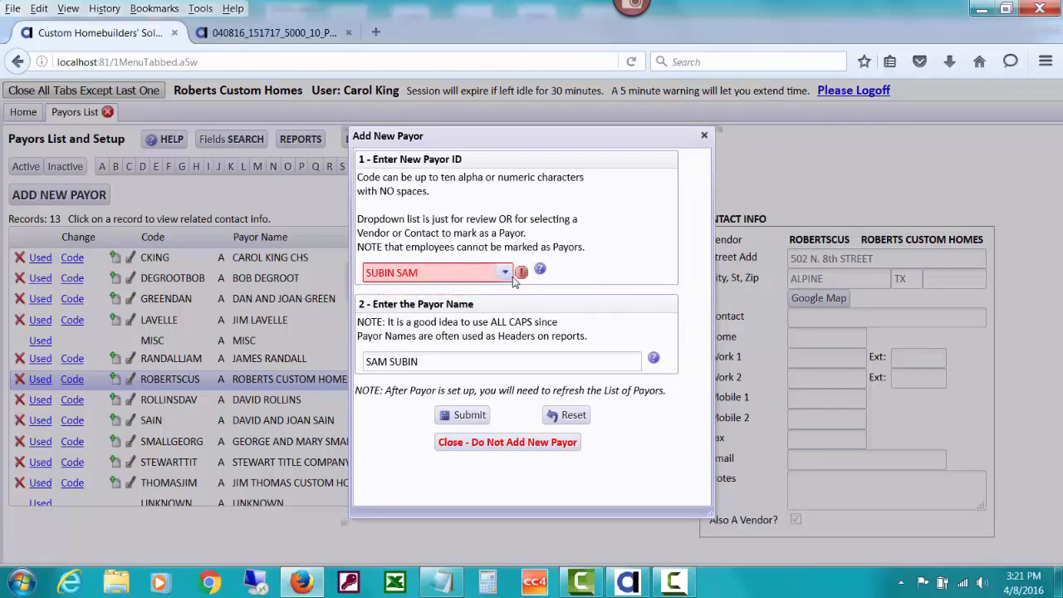
mouse_move(520, 275)
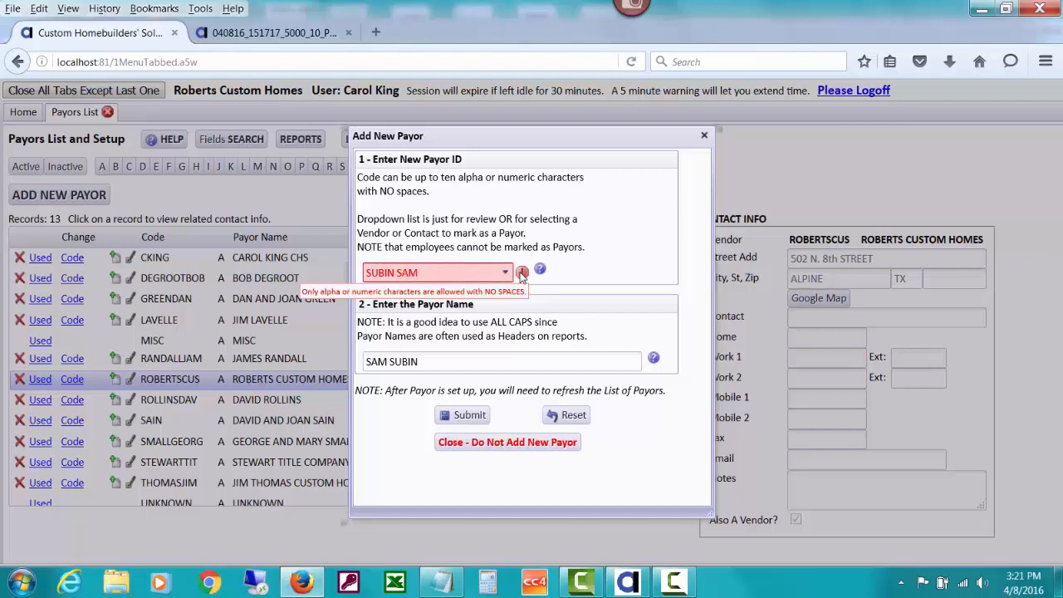
triple_click(397, 273)
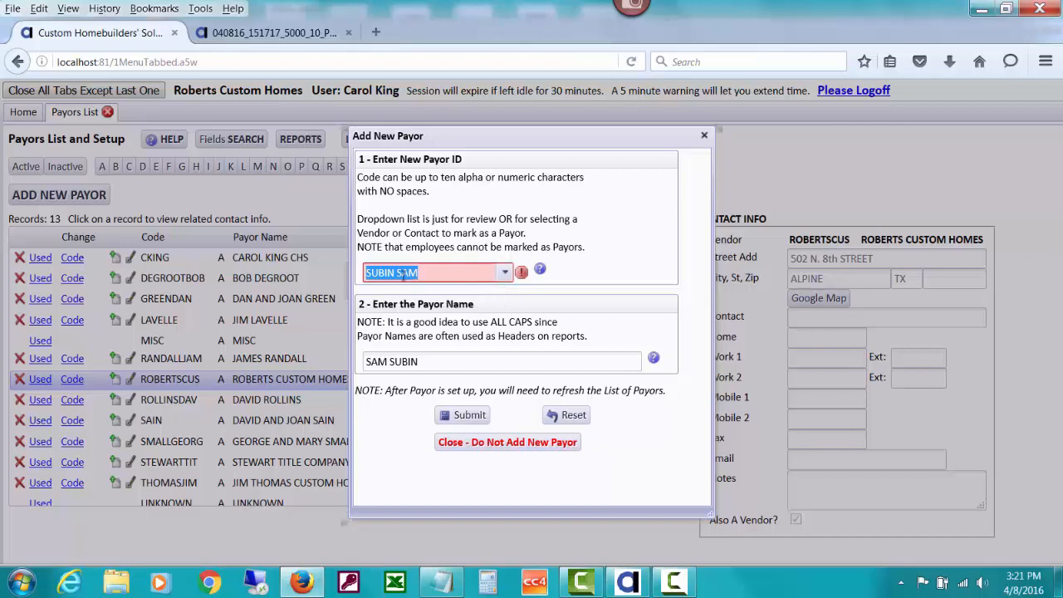
left_click(398, 272)
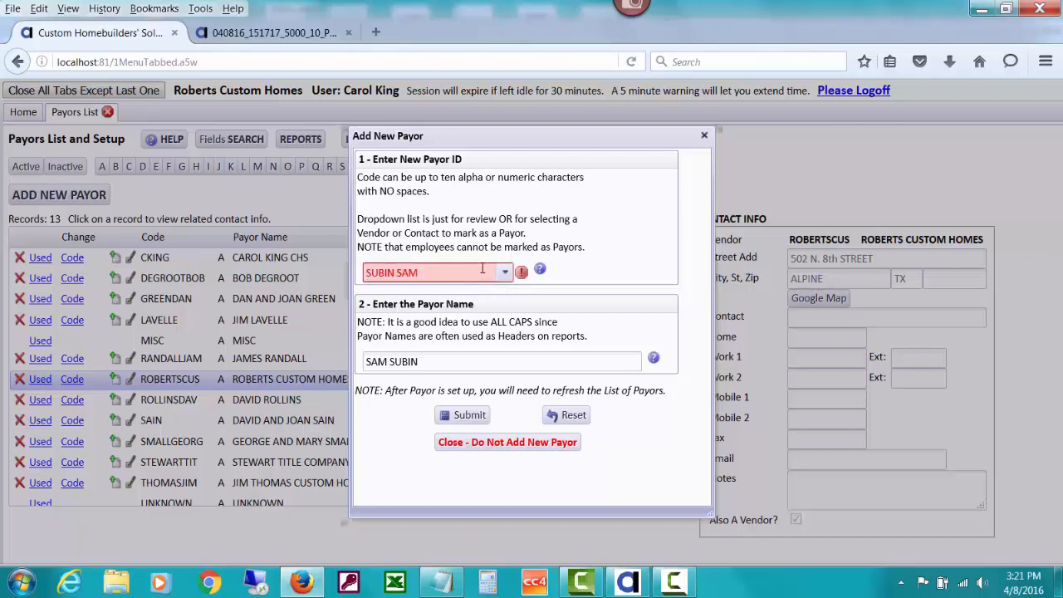
key("BackSpace")
key("Tab")
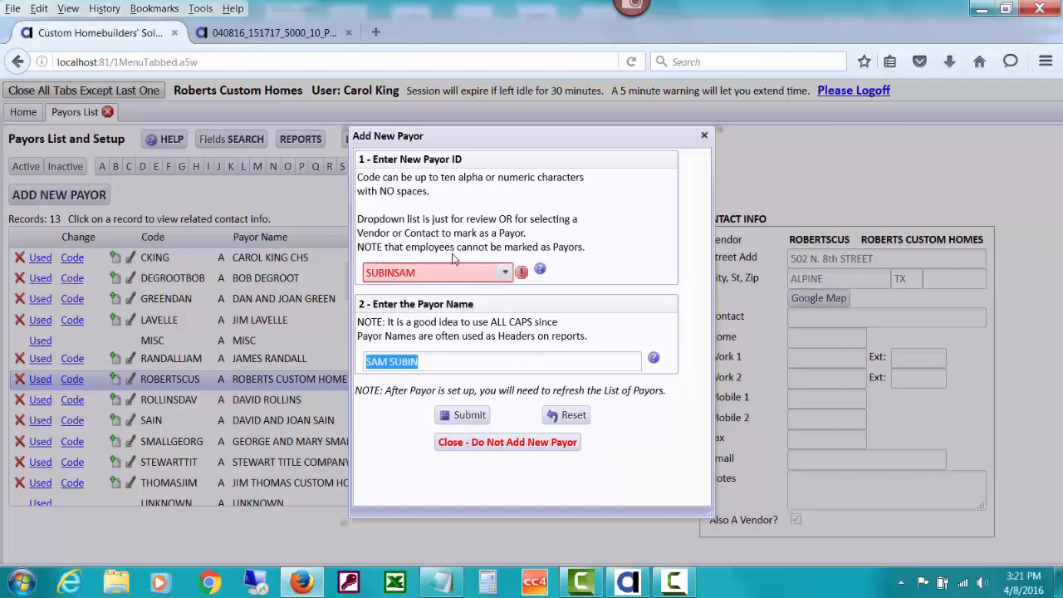
left_click(465, 416)
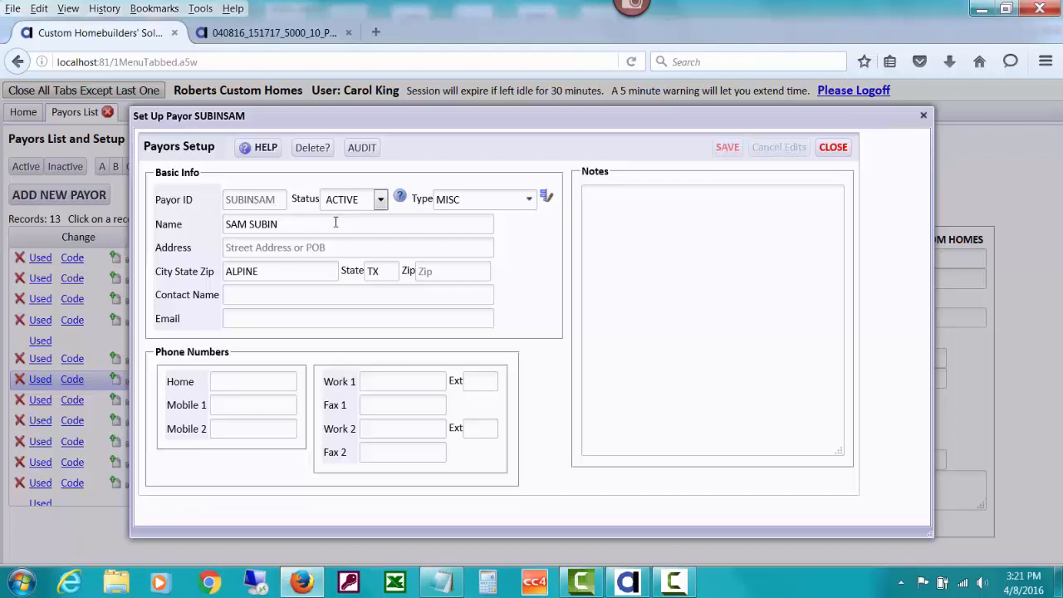
left_click(381, 201)
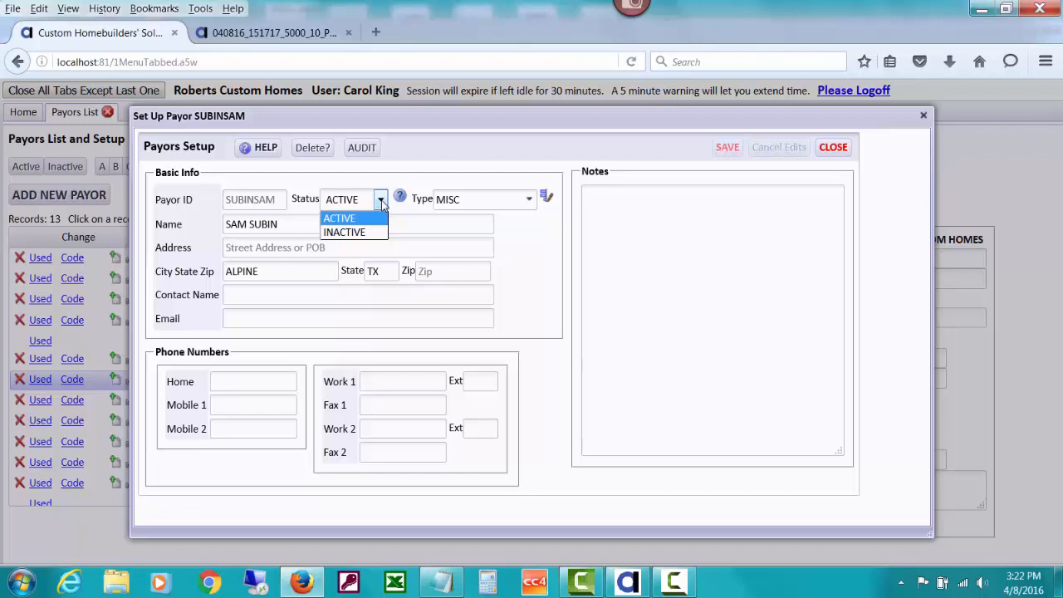
left_click_drag(373, 121, 453, 133)
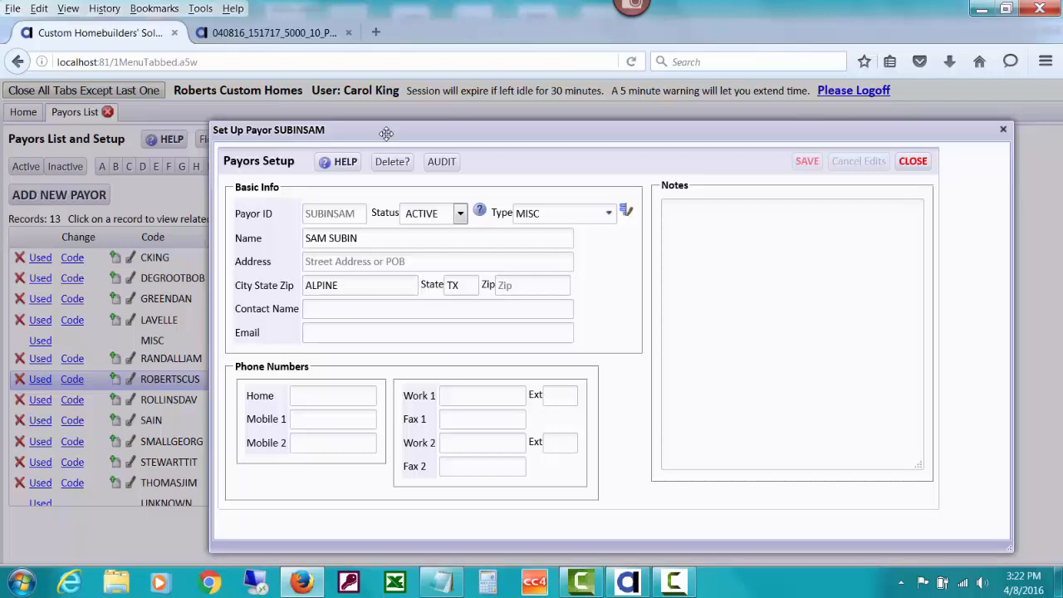
left_click_drag(386, 133, 273, 117)
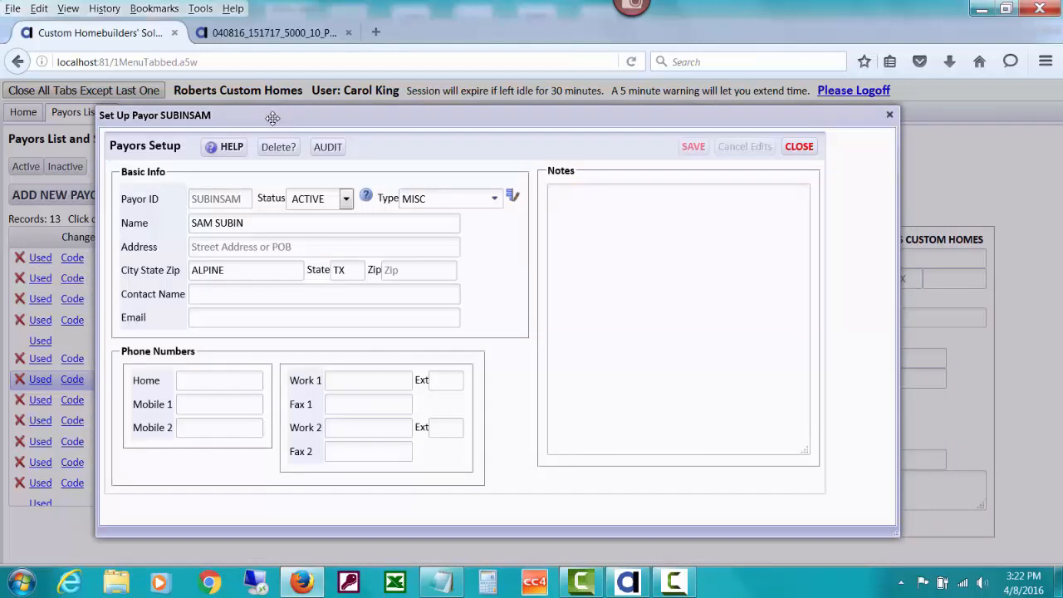
- Read the Status help explaining inactive payors stay in reports, leaving status ACTIVE
left_click(366, 200)
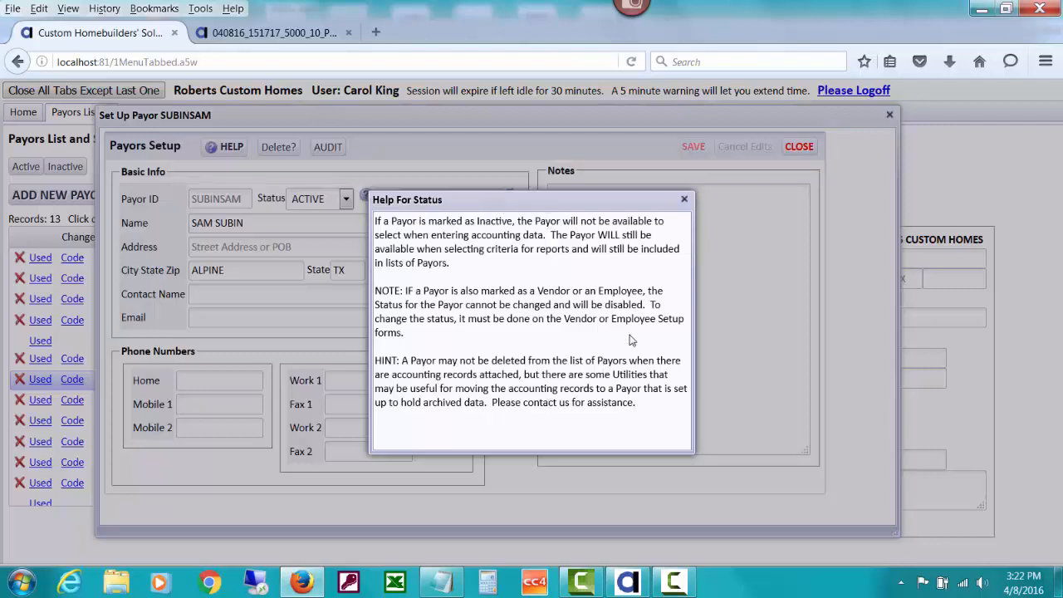
left_click(685, 201)
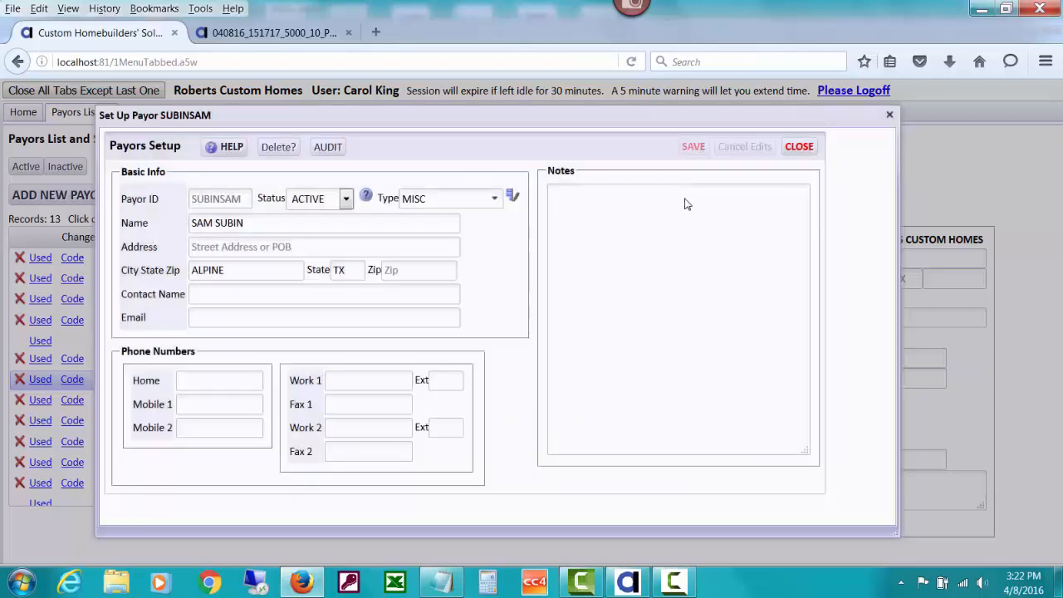
left_click(347, 200)
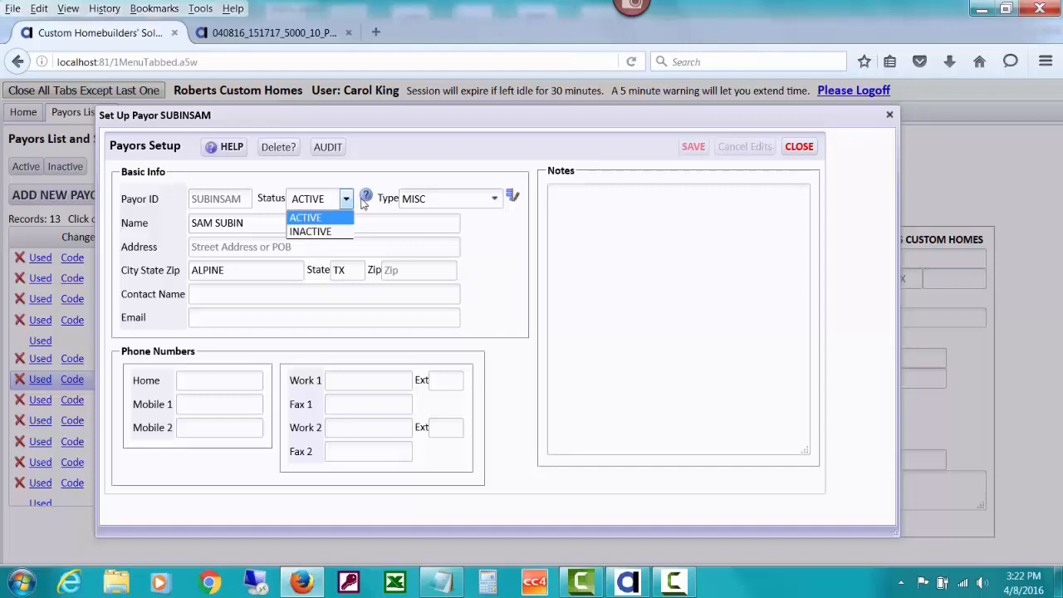
left_click(367, 201)
left_click(367, 201)
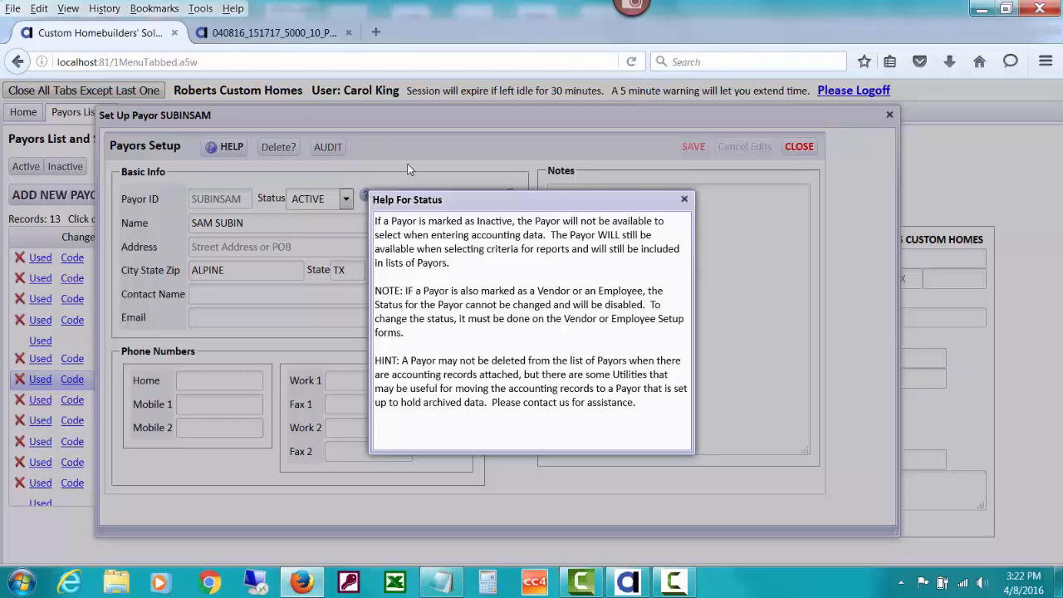
left_click(684, 200)
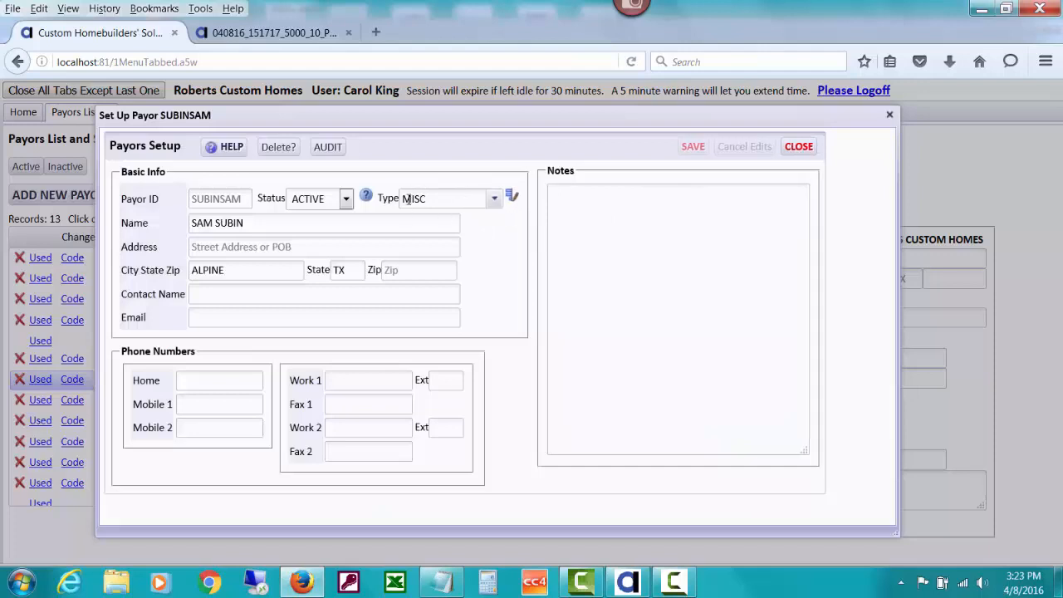
- Check the payor Type choices and bring up the View or Edit Payor Types list
left_click(497, 200)
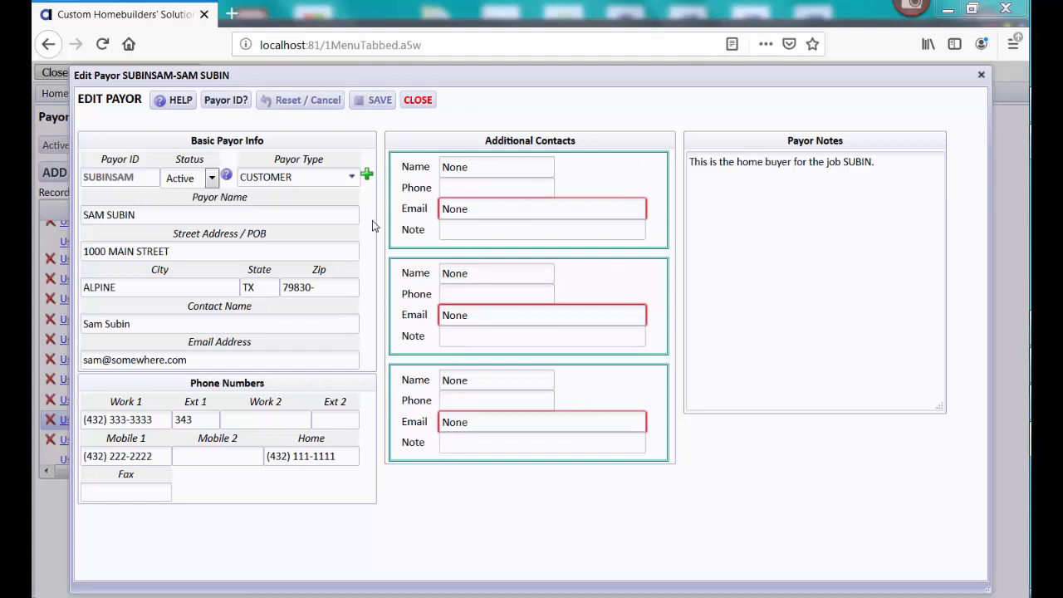
left_click(368, 177)
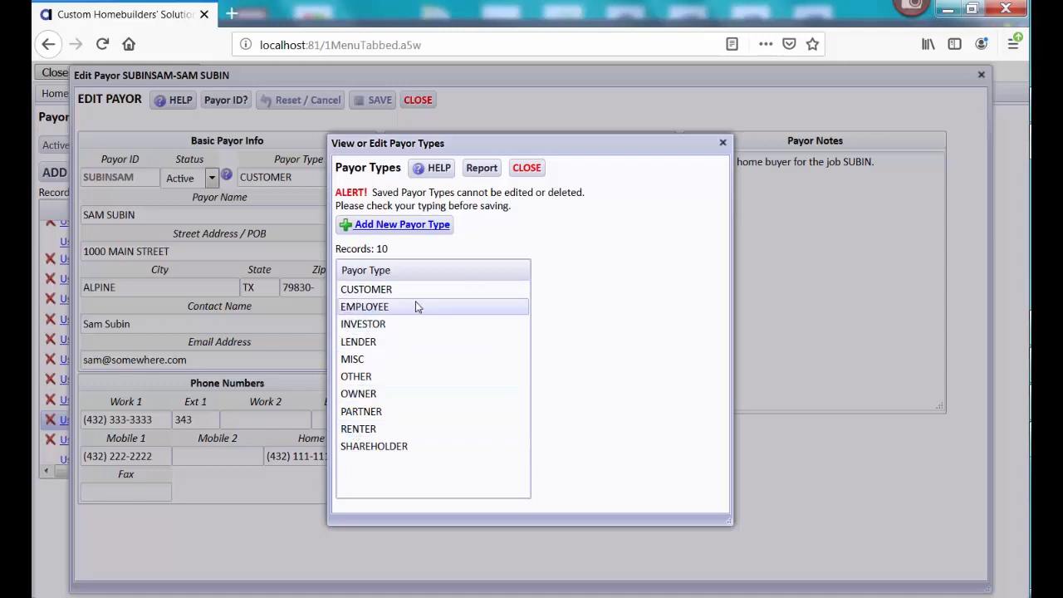
left_click(444, 225)
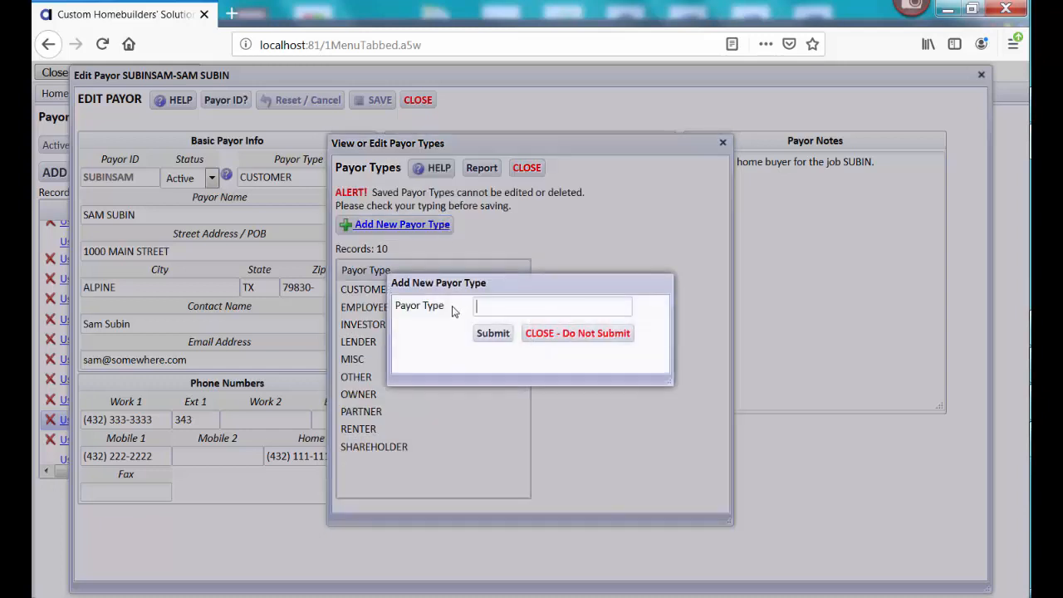
left_click(547, 333)
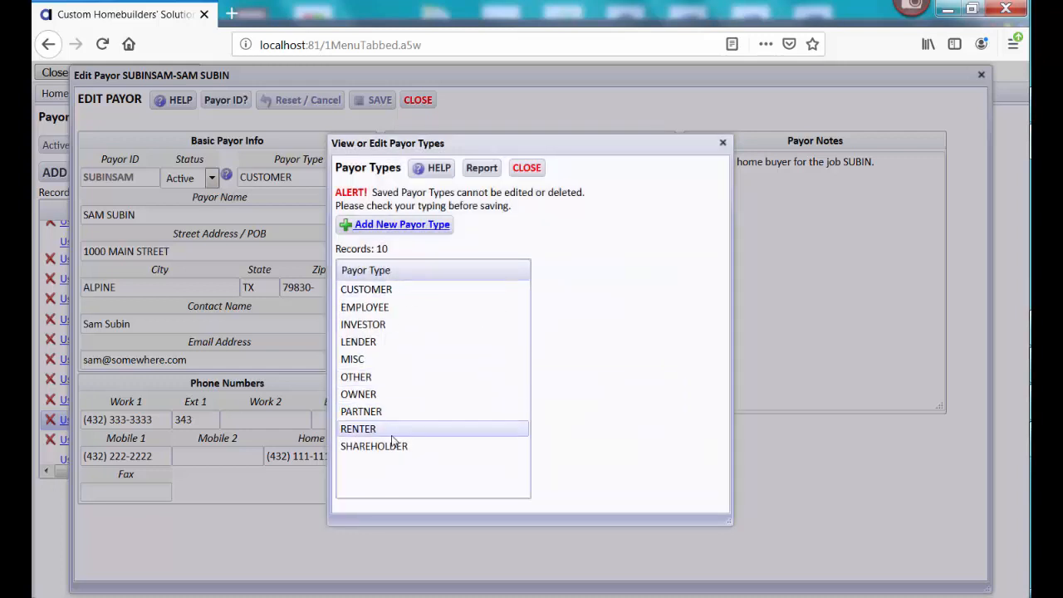
- Close the Payor Types list and change the payor type from MISC to CUSTOMER
left_click(527, 169)
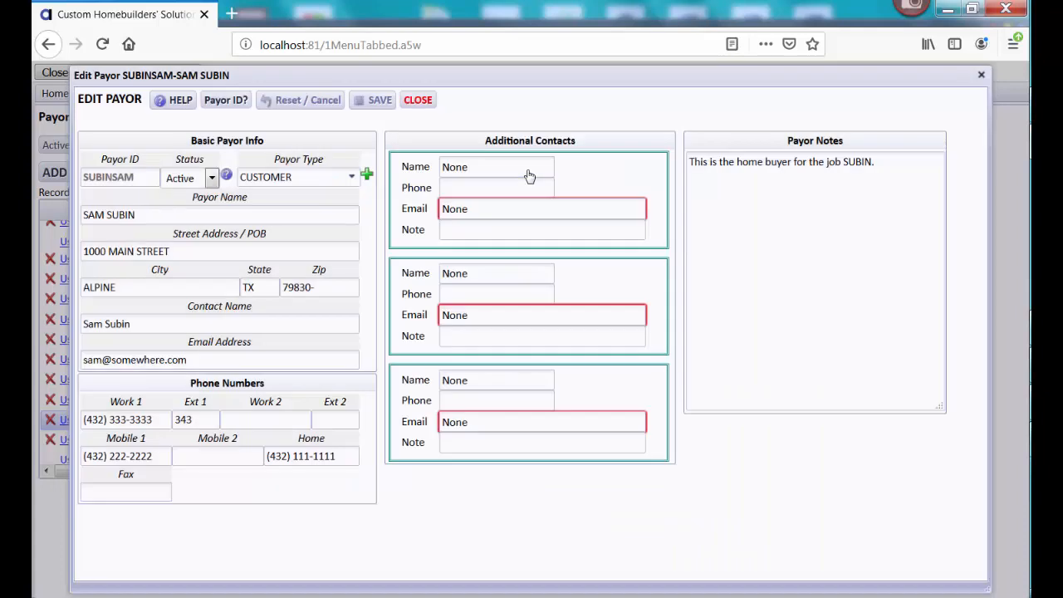
left_click(353, 177)
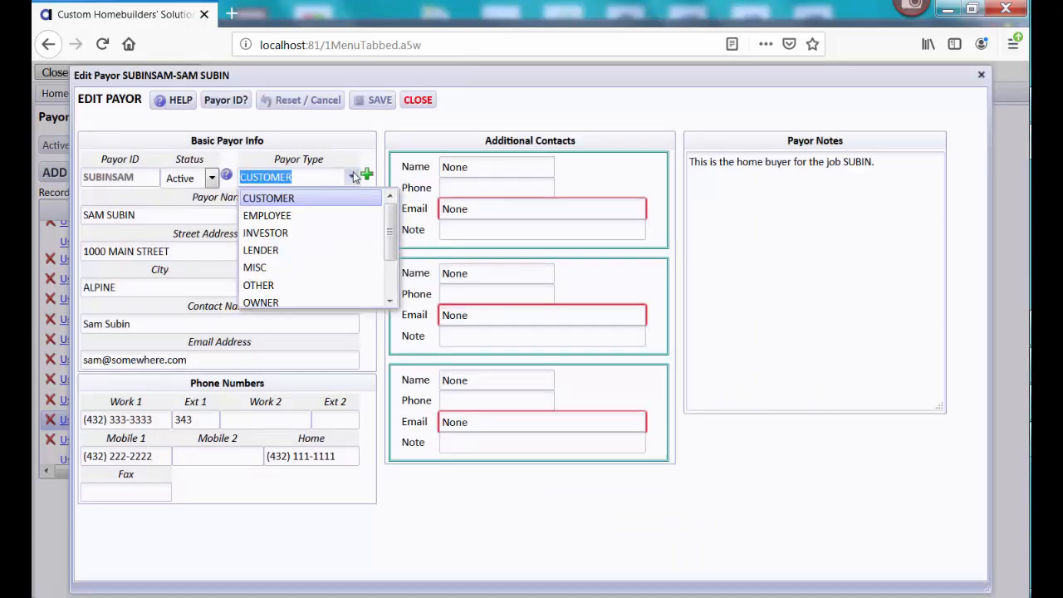
mouse_move(391, 222)
left_mouse_down()
mouse_move(391, 248)
mouse_move(392, 208)
left_mouse_up()
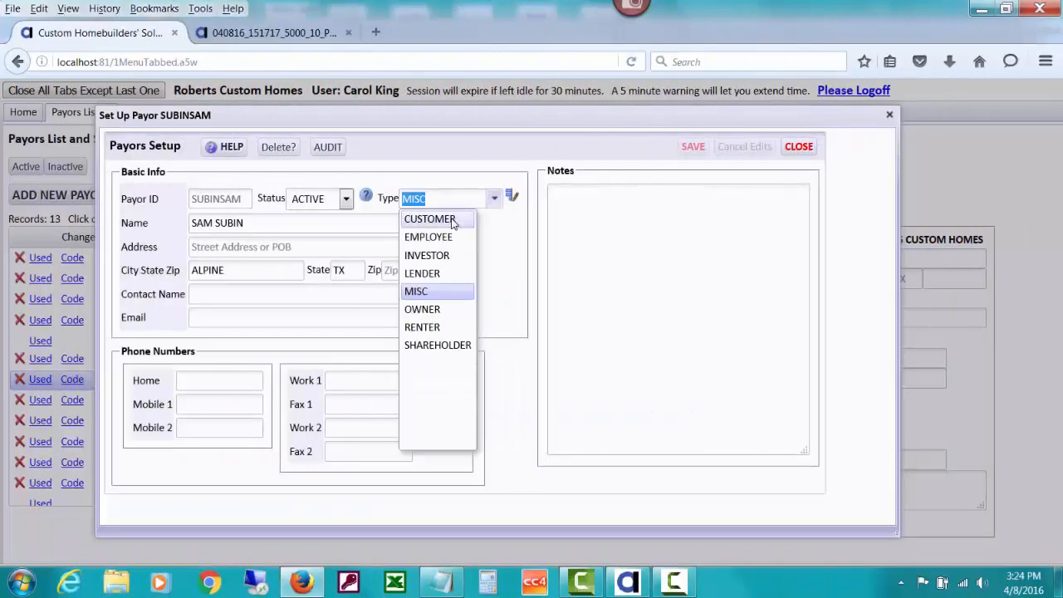
left_click(452, 221)
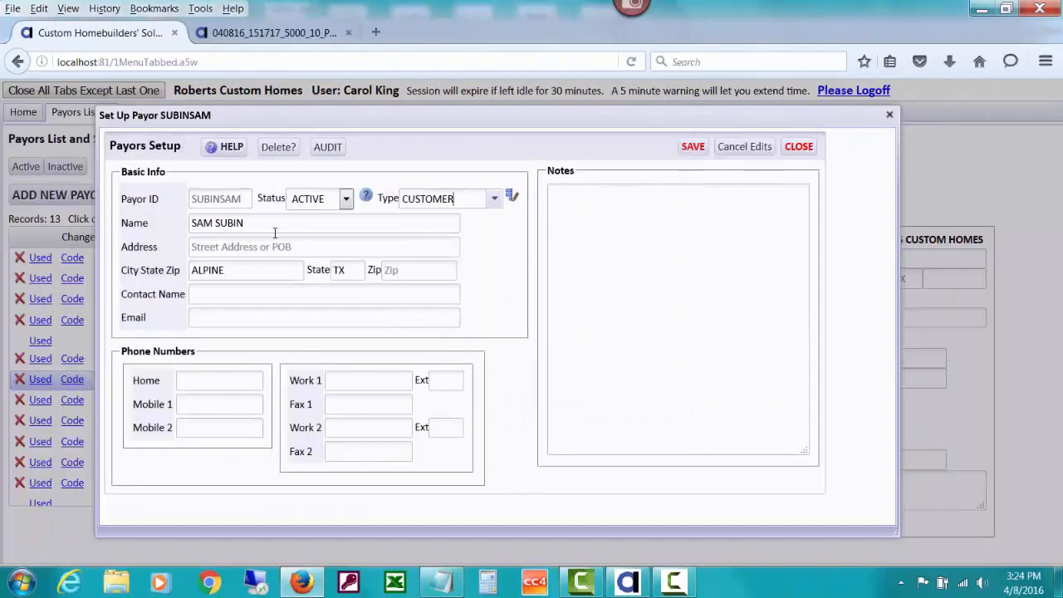
- Enter the payor's street address, zip code and contact name
left_click(236, 245)
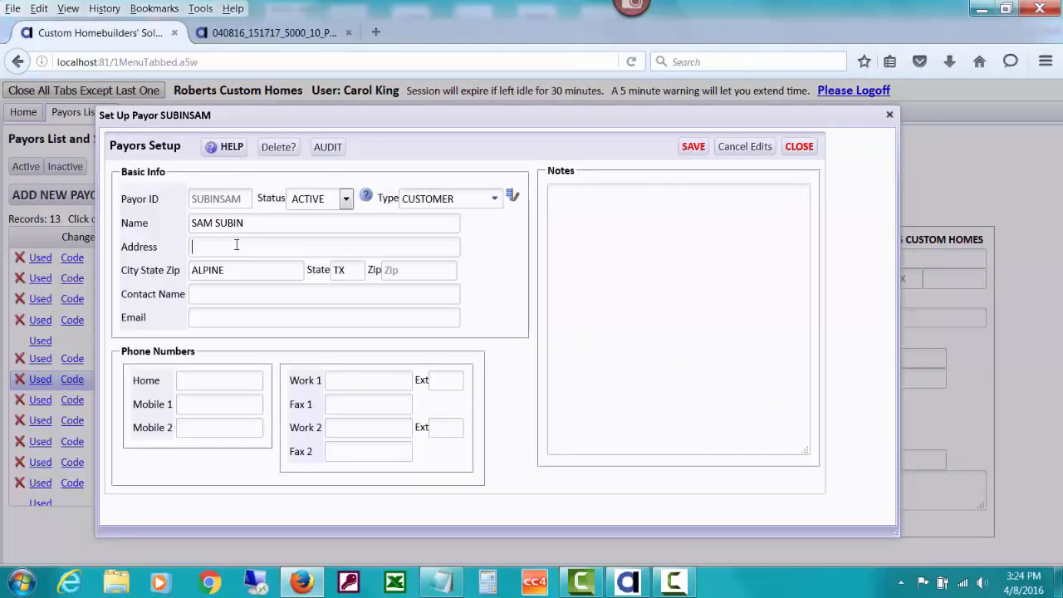
type("000 Main")
key("BackSpace")
key("BackSpace")
type("AIN STREET")
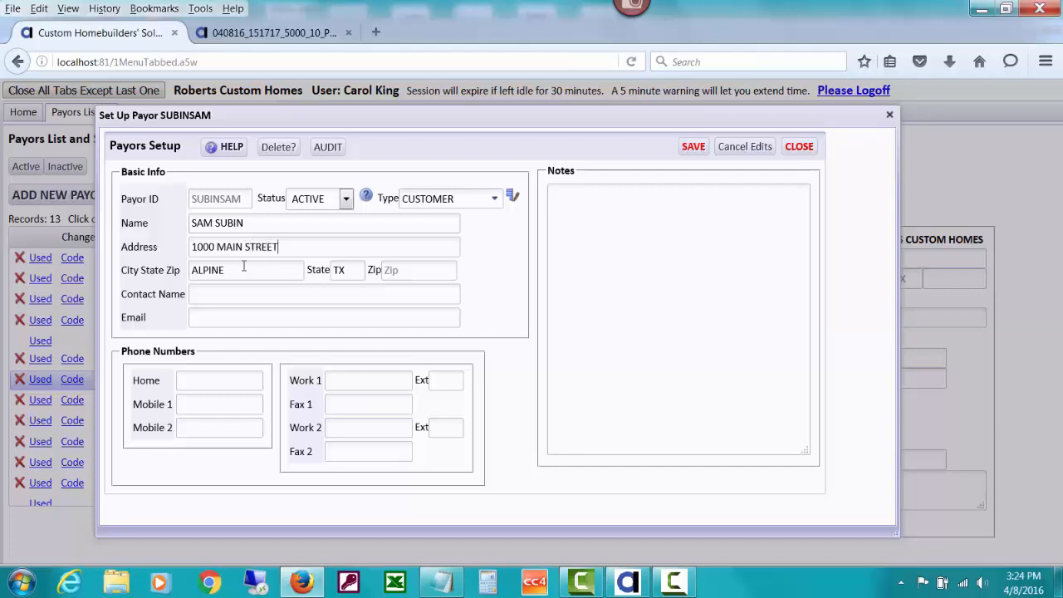
left_click(405, 269)
type("79830-")
type("m Subin")
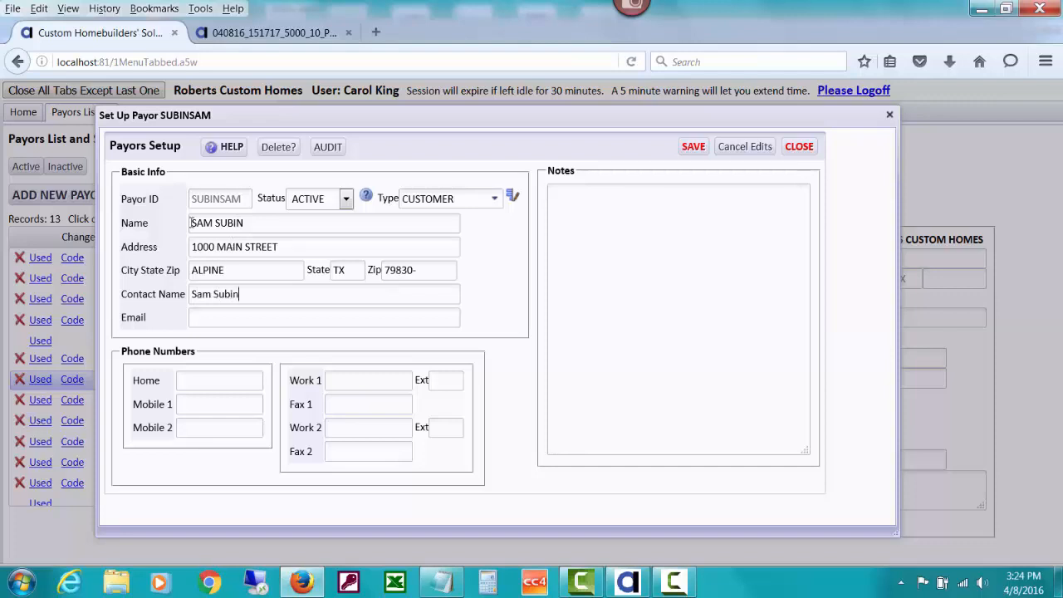
- Add the payor's email address plus home, mobile and work phone numbers with extension
left_click(214, 316)
type("sam@somewhere.com")
key("Tab")
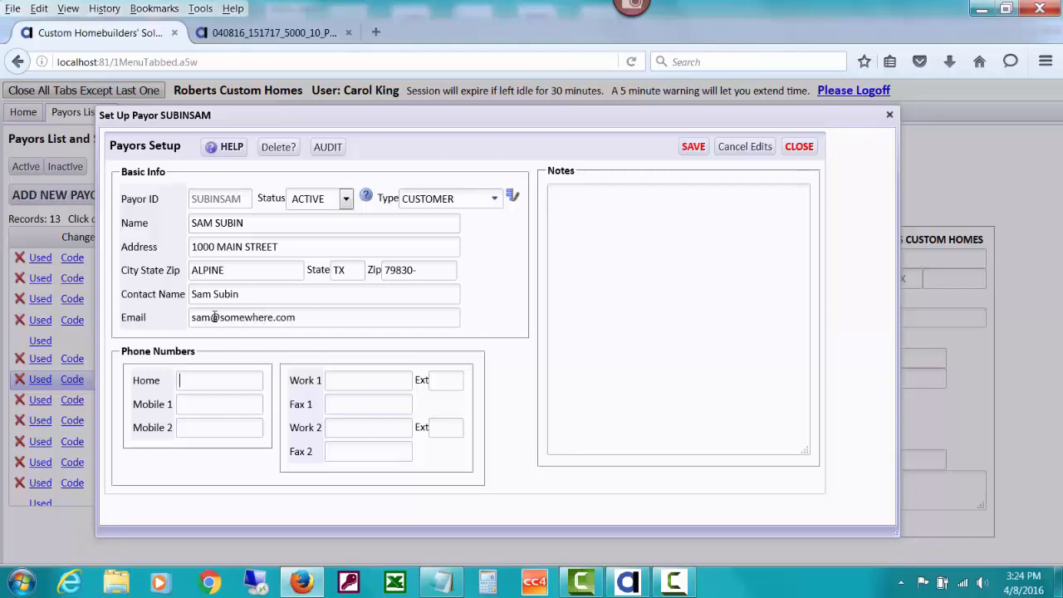
type("4321111114322222")
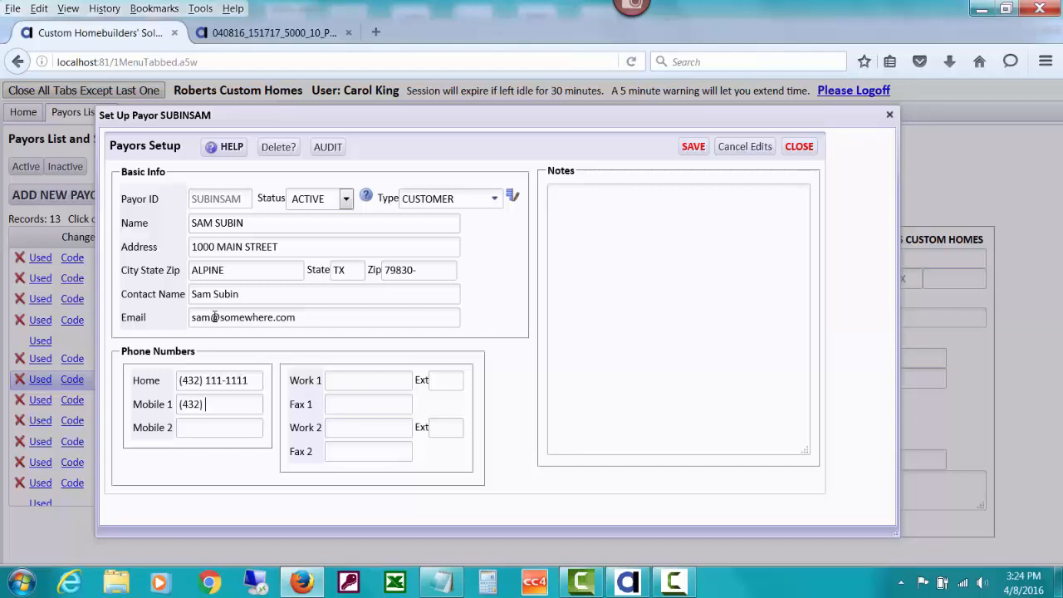
type("222-2222")
left_click(343, 386)
type("43233333")
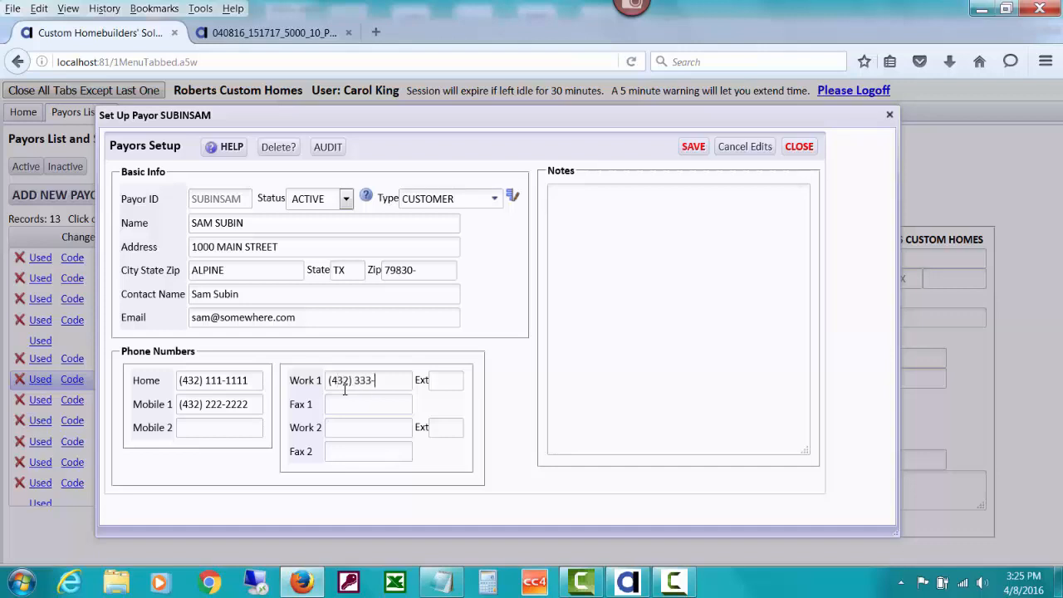
type("333")
type("343")
- Add the note 'This is the home buyer for the job SUBIN.' and save the payor
left_click(571, 209)
type("This is the home ")
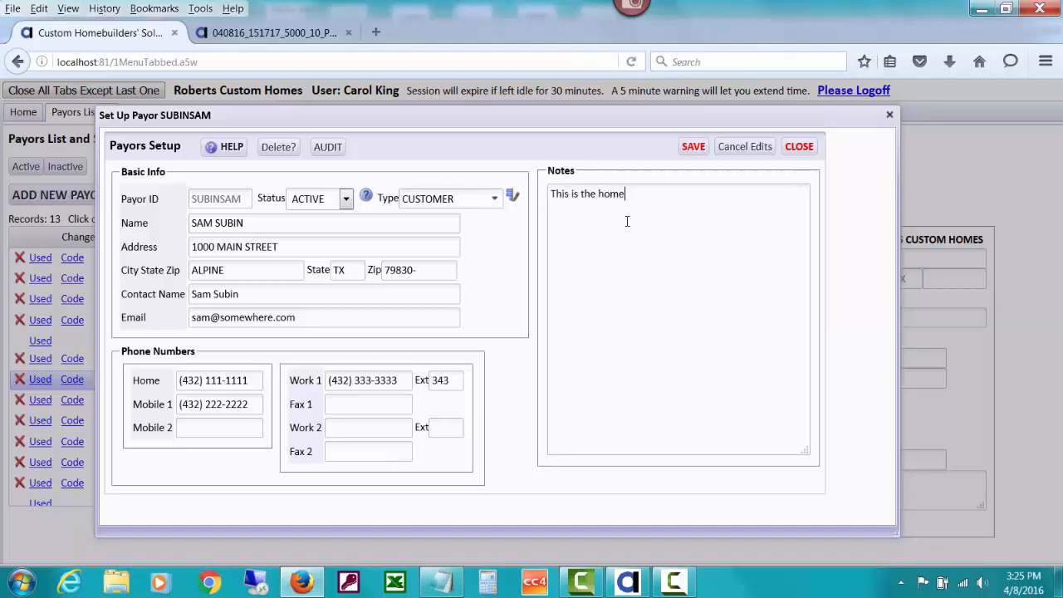
type("buyer for the job SUBIN.")
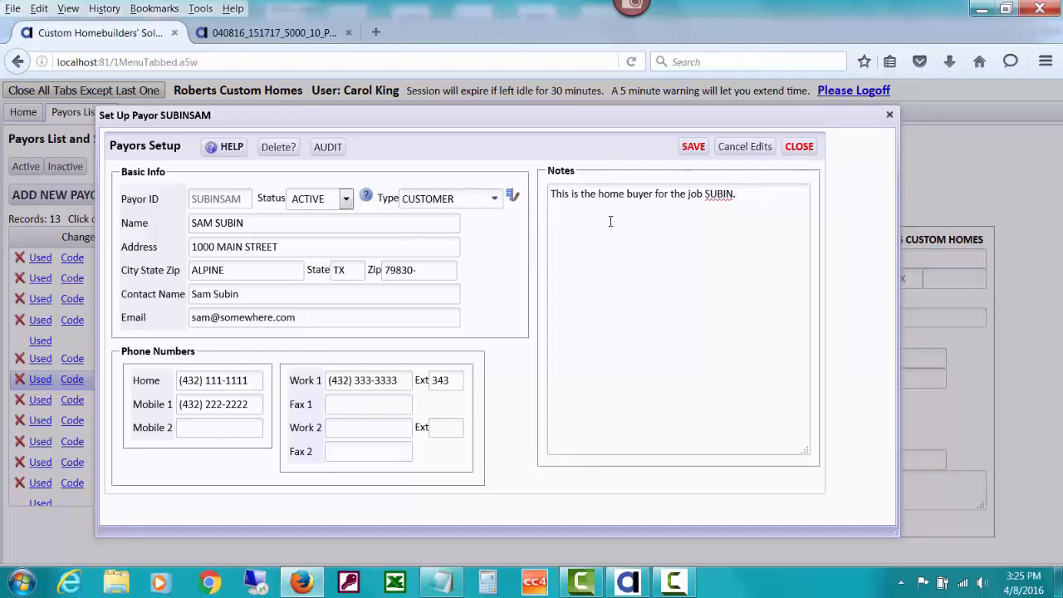
left_click(693, 146)
- Save and close the new payor, then show all 14 payors and find it listed as CUSTOMER
left_click(691, 147)
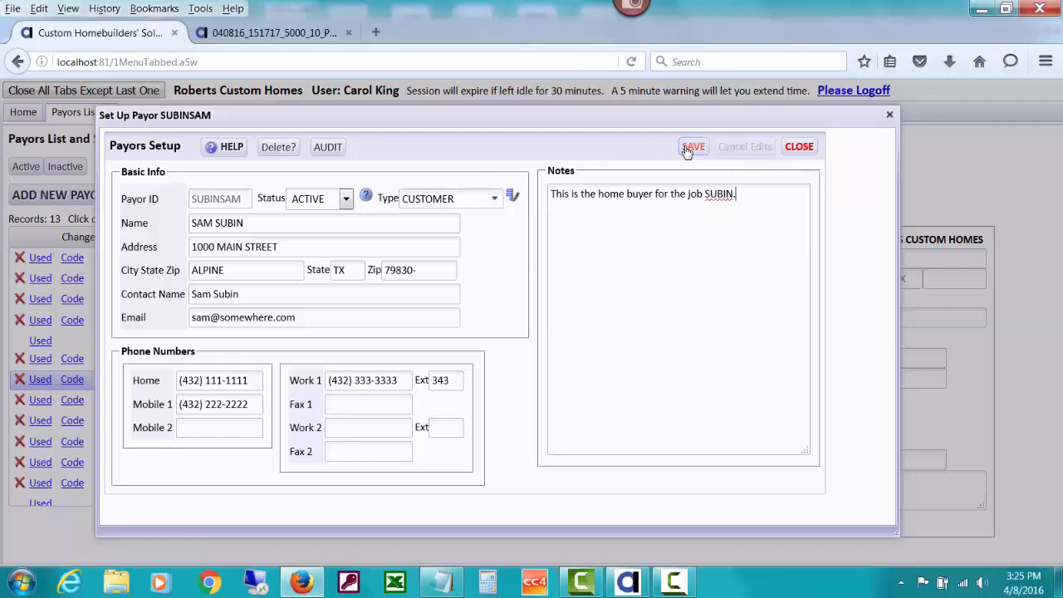
left_click(799, 146)
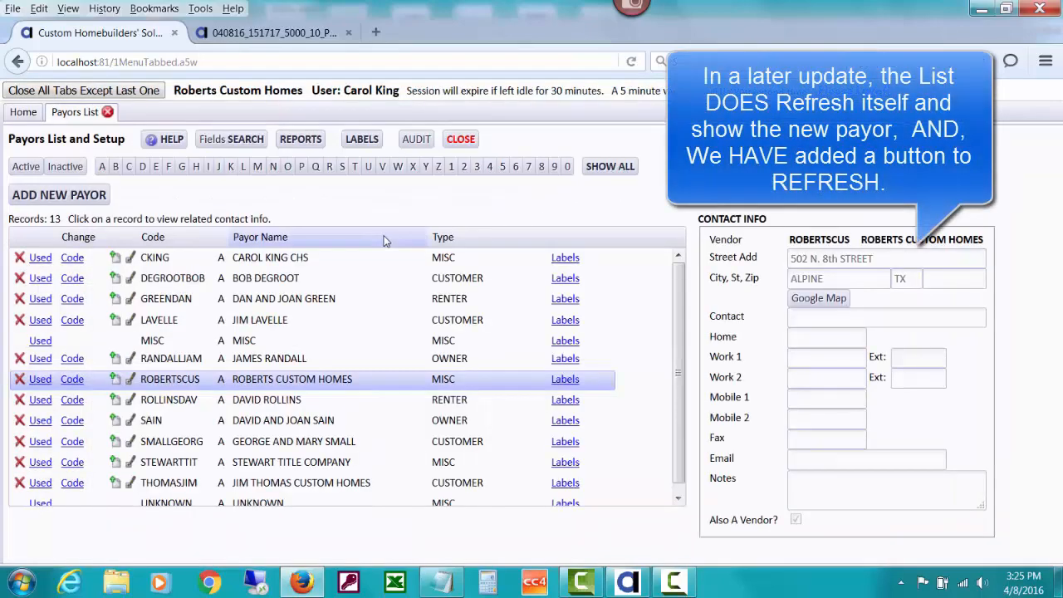
left_click(341, 167)
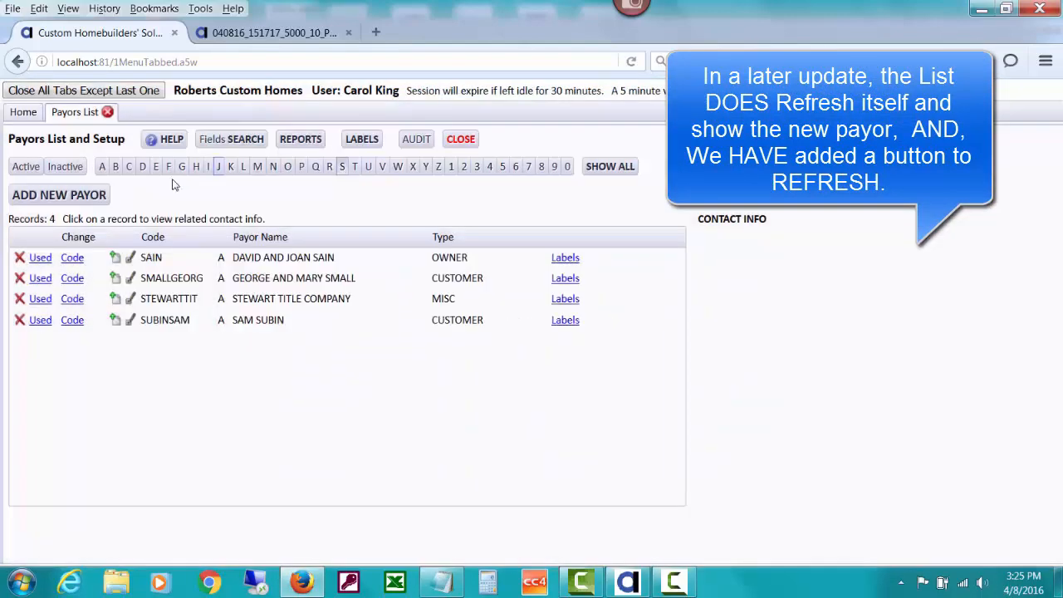
left_click(600, 167)
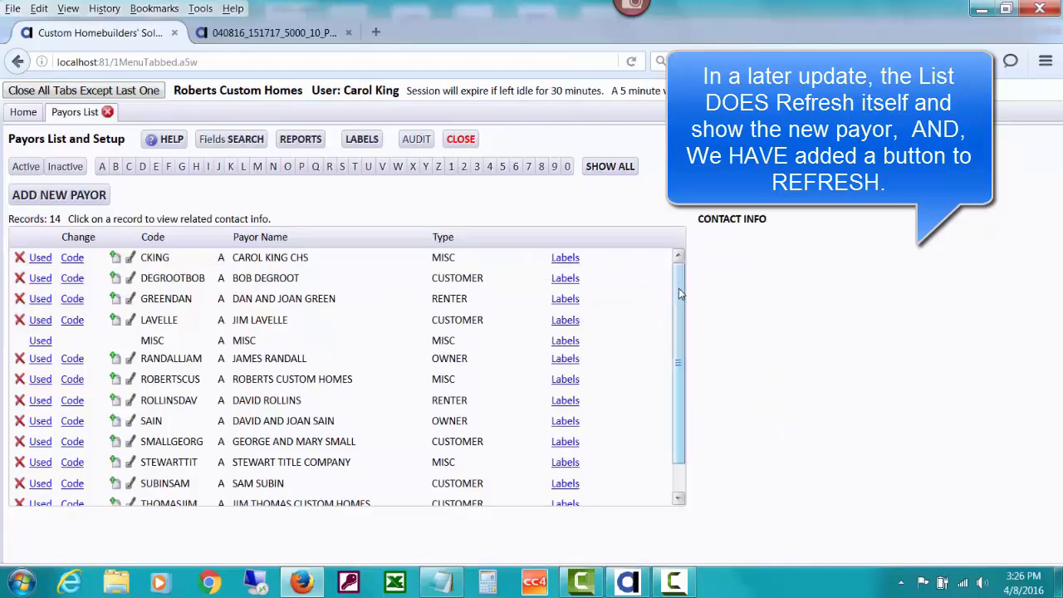
left_click_drag(679, 293, 679, 332)
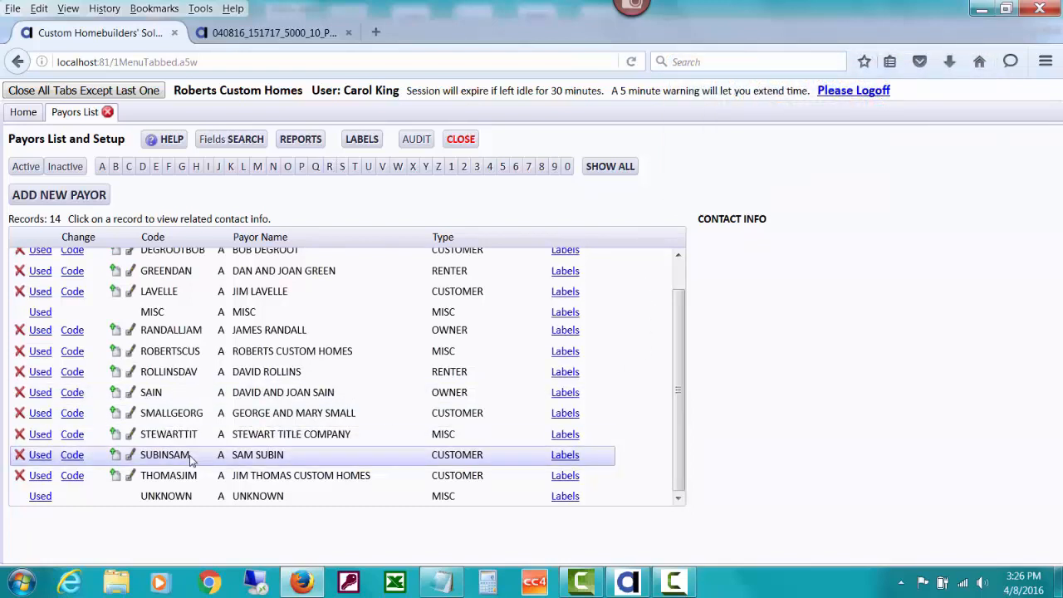
- Review the new payor's saved setup and enlarged contact notes, then view an existing OWNER payor's details
left_click(131, 457)
left_click(131, 457)
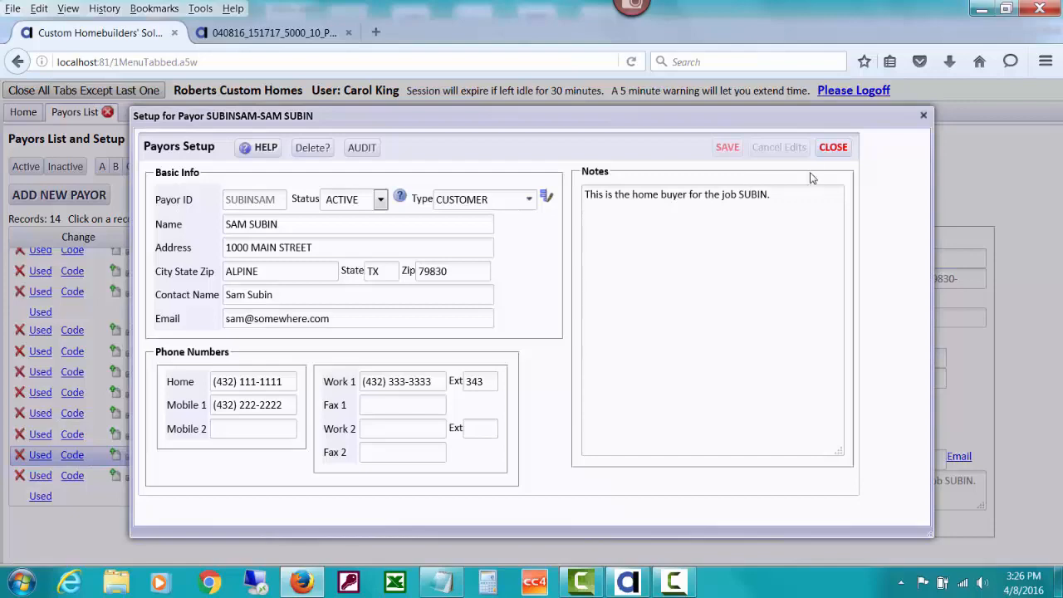
left_click(834, 150)
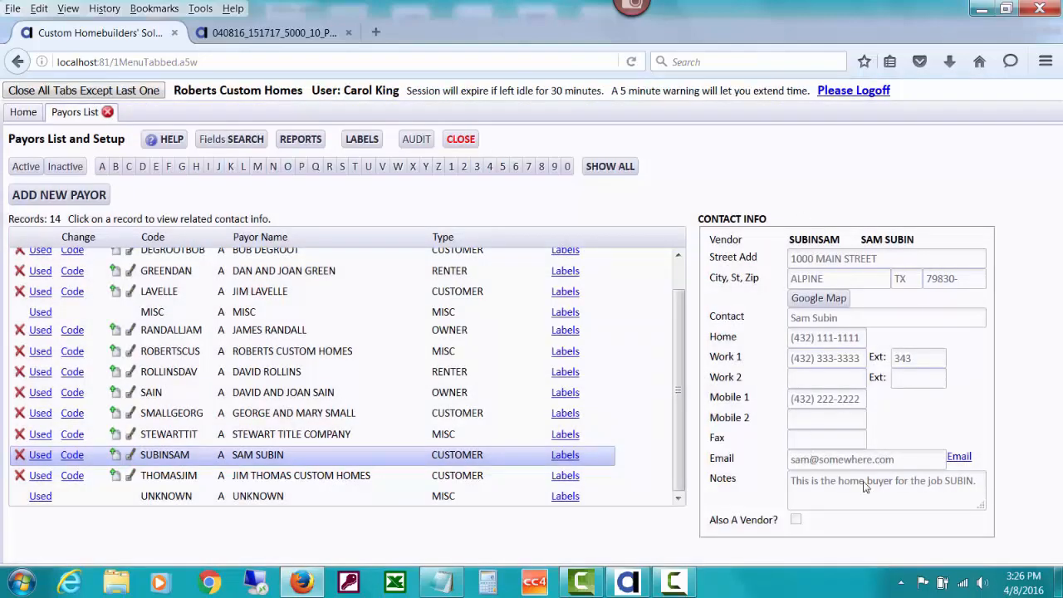
mouse_move(982, 505)
left_mouse_down()
mouse_move(1008, 547)
mouse_move(982, 509)
left_mouse_up()
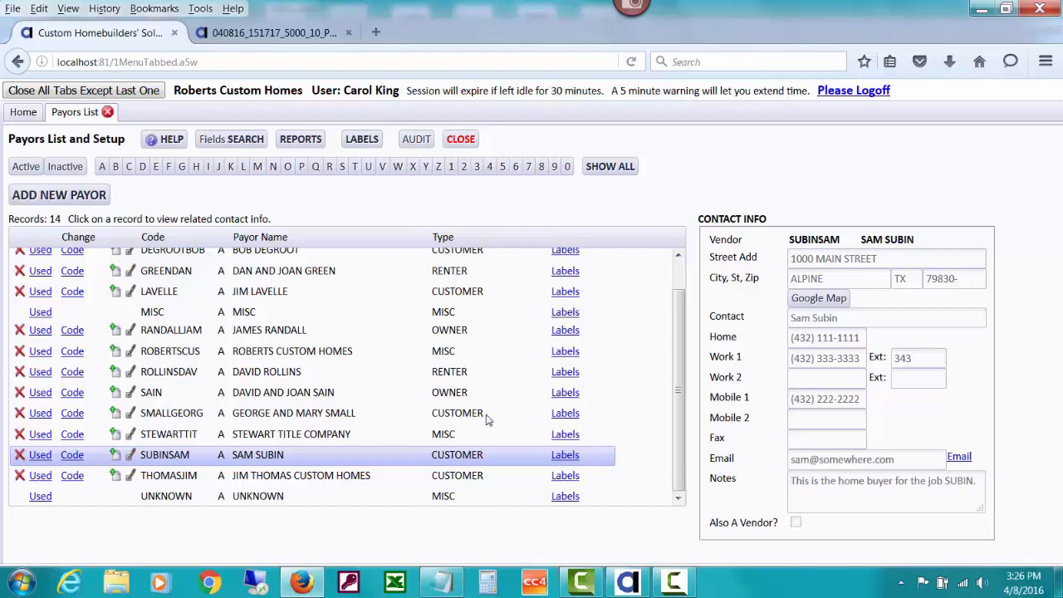
left_click(328, 395)
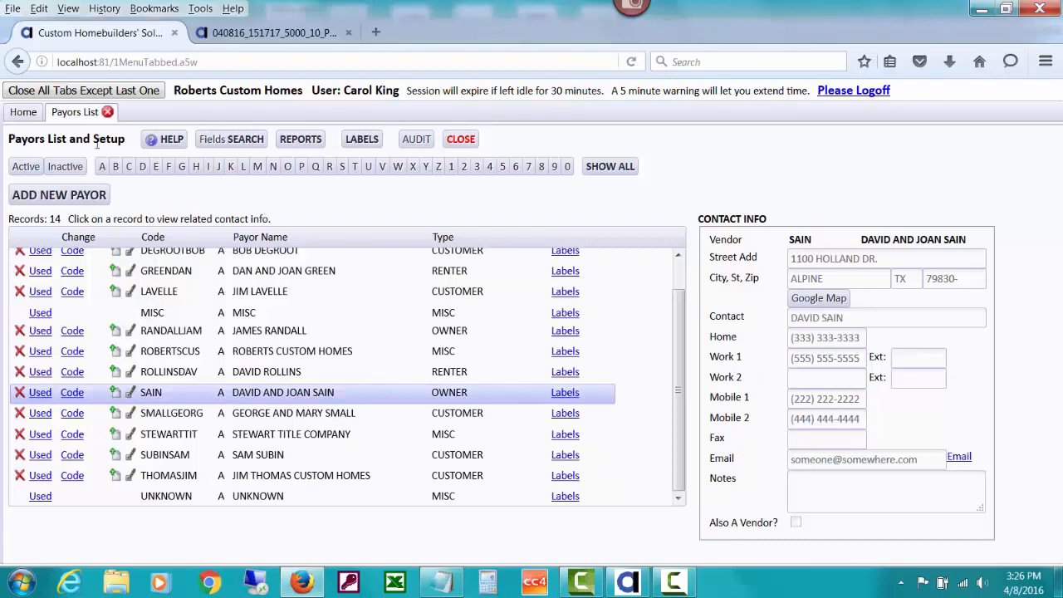
- Open the Jobs List and bring up the setup form for the new buyer's job, currently buyer MISC
left_click(13, 115)
left_click(287, 199)
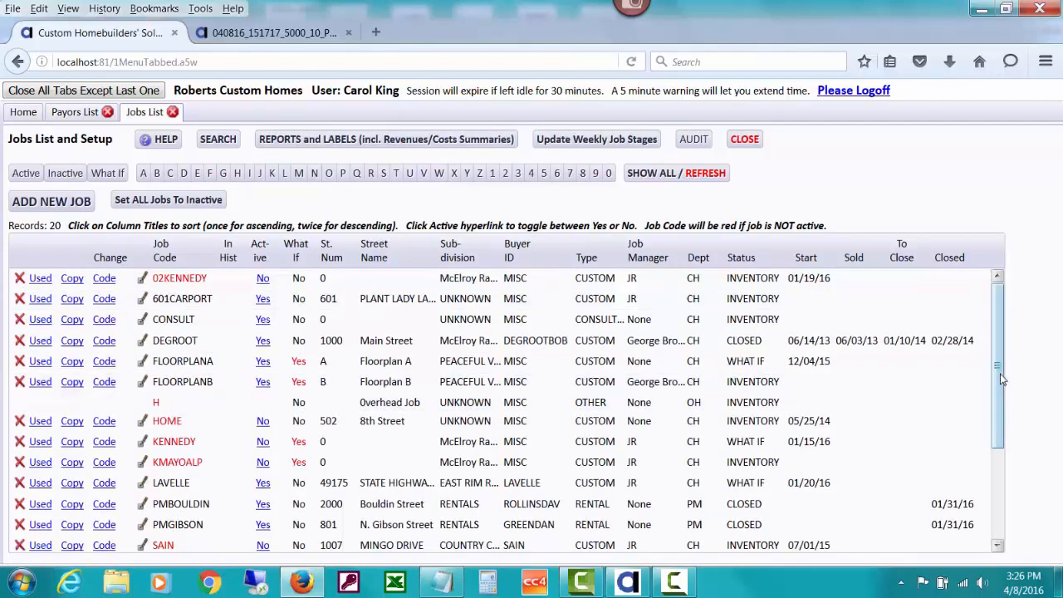
scroll(1006, 436, "down", 1)
scroll(1005, 436, "down", 2)
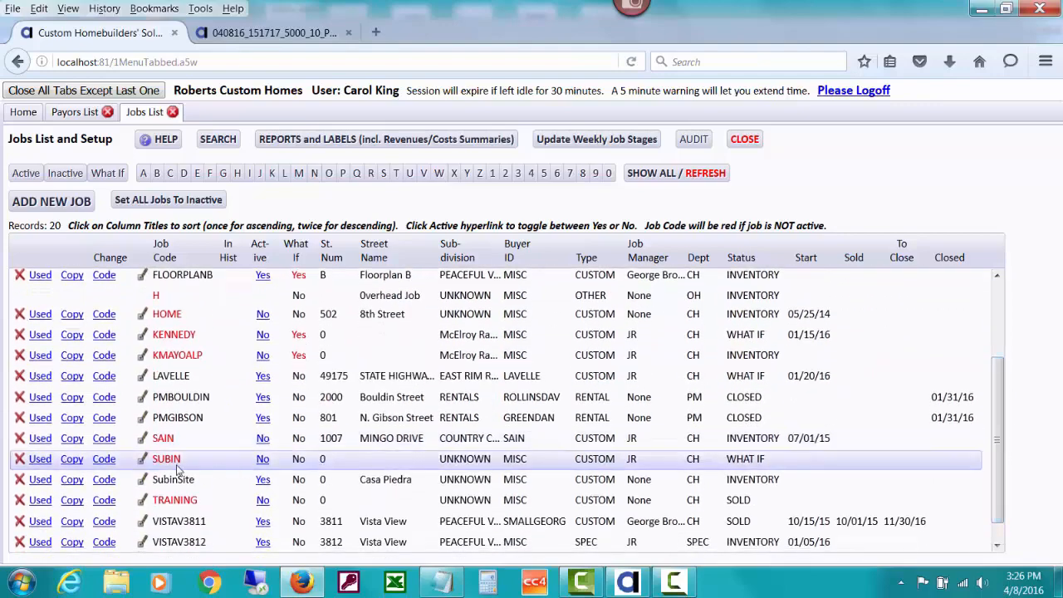
left_click(144, 459)
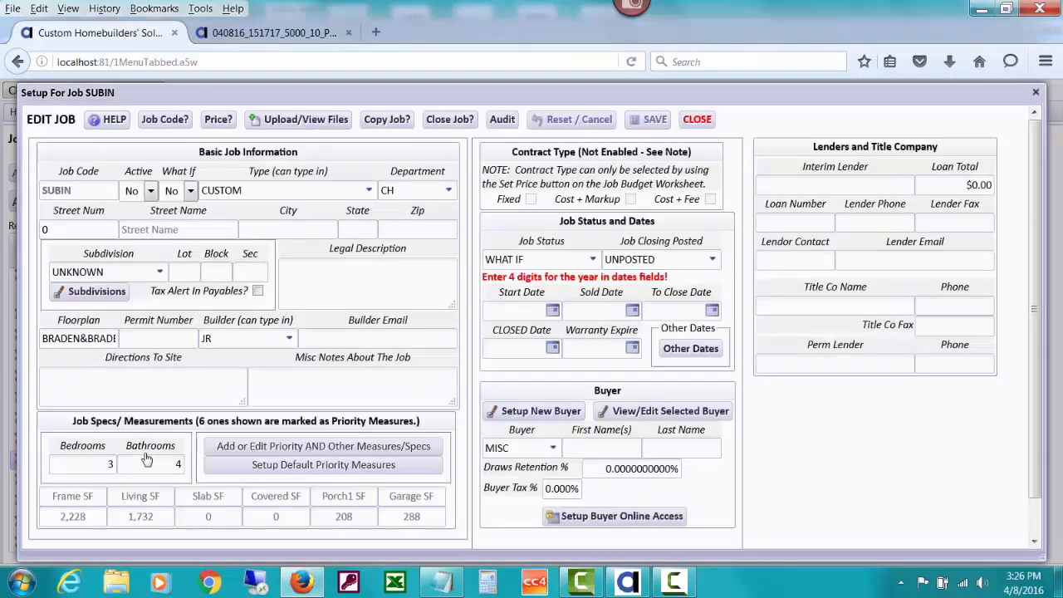
- Set the job's Buyer to the new home-buyer payor instead of MISC, acknowledging the sold-status reminder
left_click(546, 412)
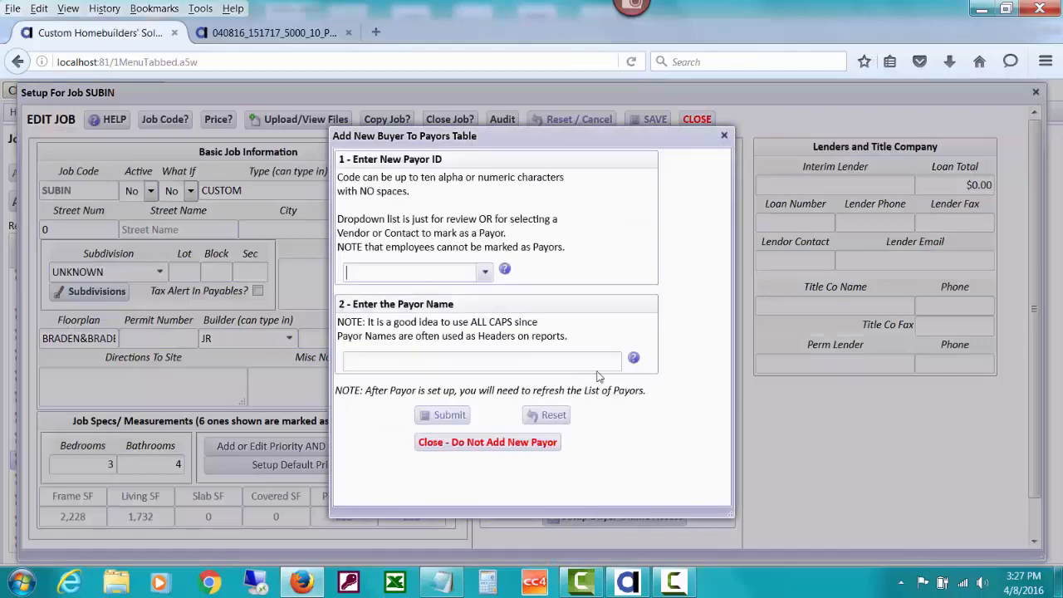
left_click(497, 442)
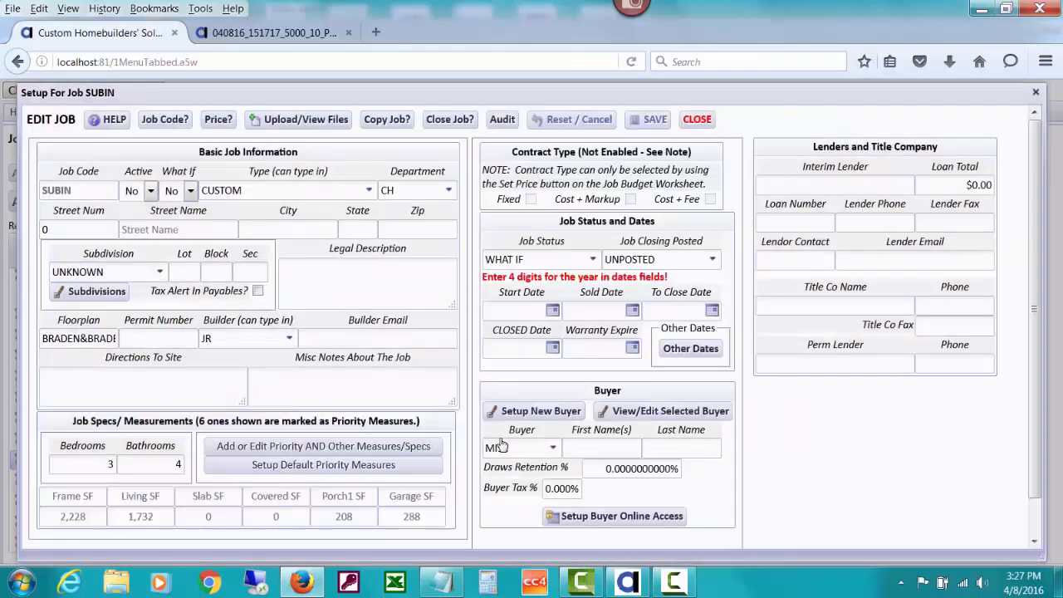
left_click(553, 449)
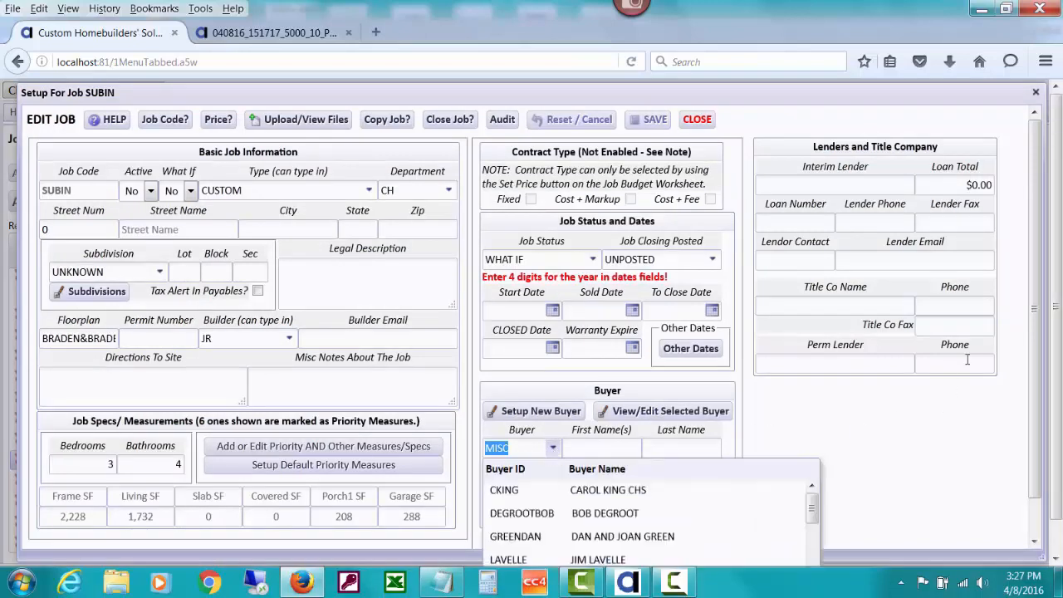
type("su")
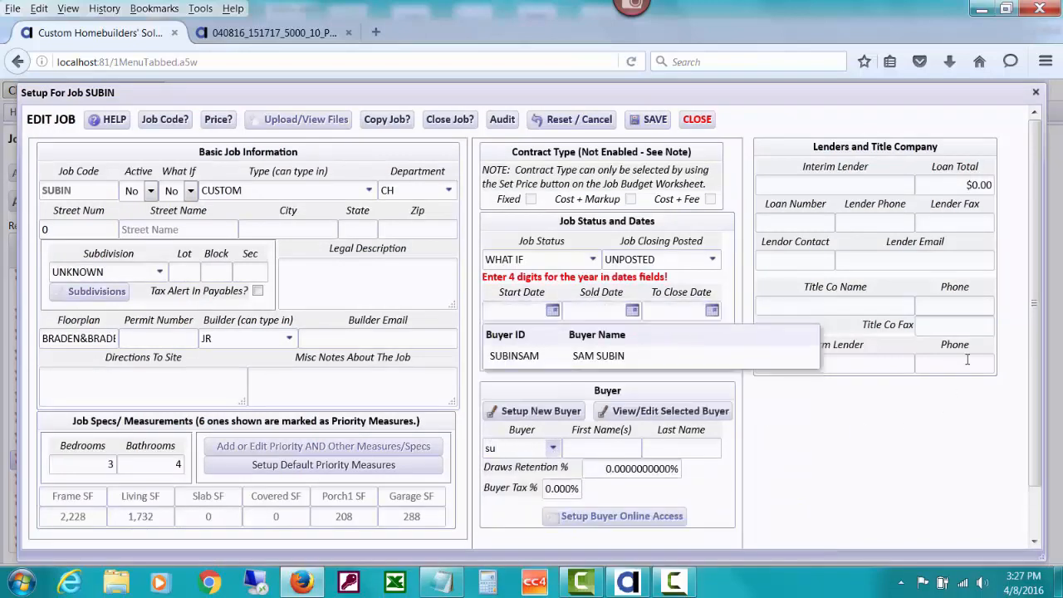
left_click(660, 347)
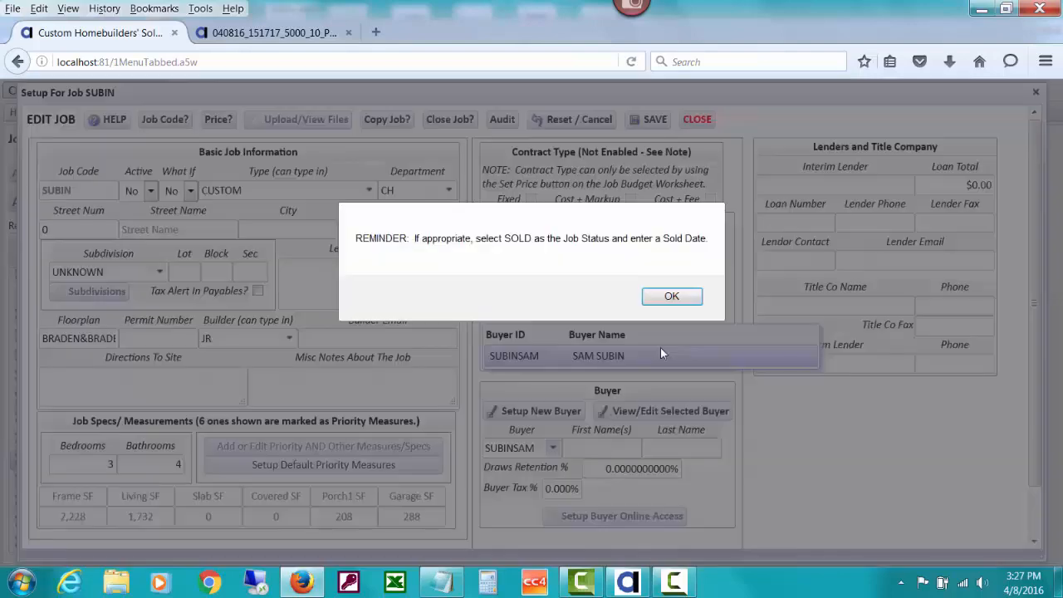
left_click(664, 299)
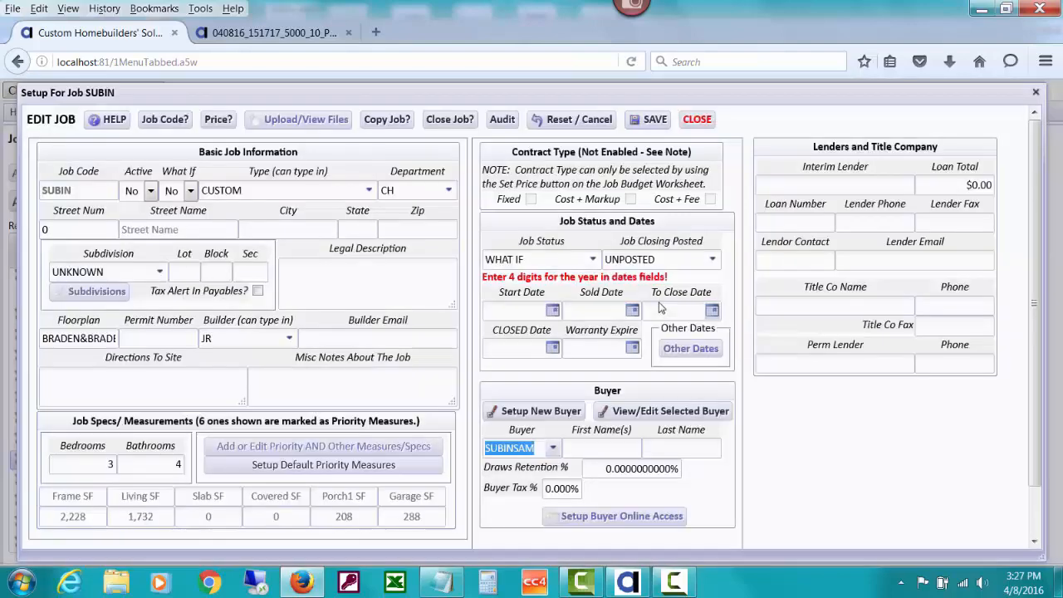
- Fill in the buyer's first name and last name on the job
left_click(598, 441)
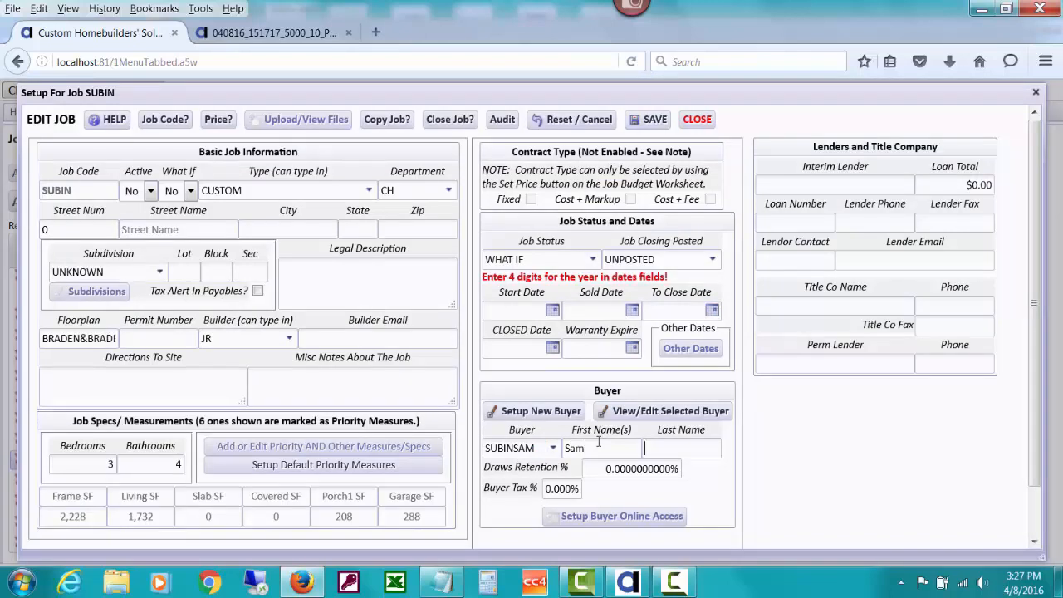
key("Tab")
key("Tab")
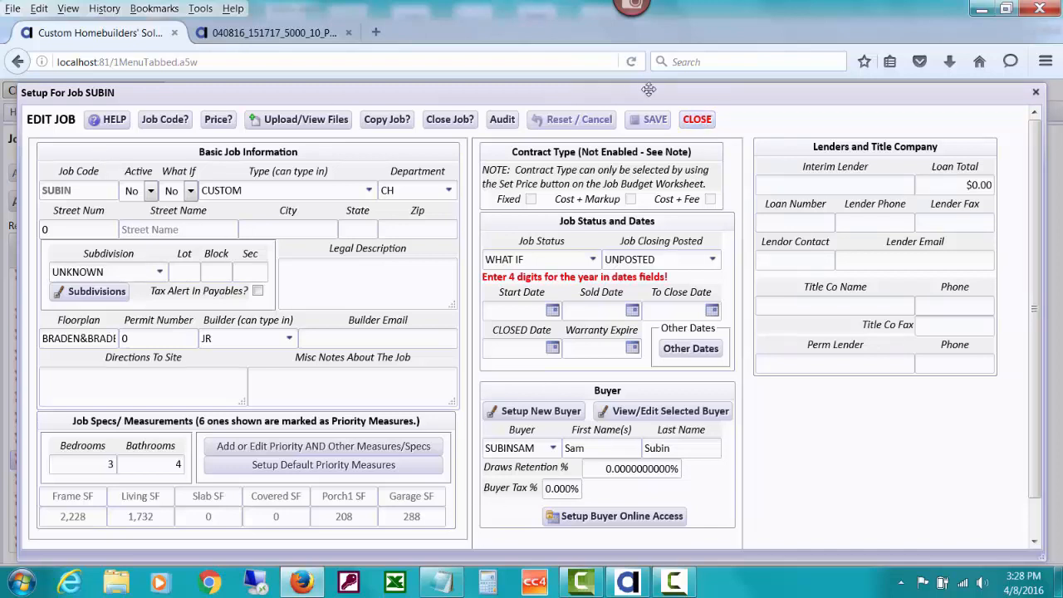
- Close the job setup and start a blank bank deposit, ID 2949 with $0.00 total
left_click(695, 120)
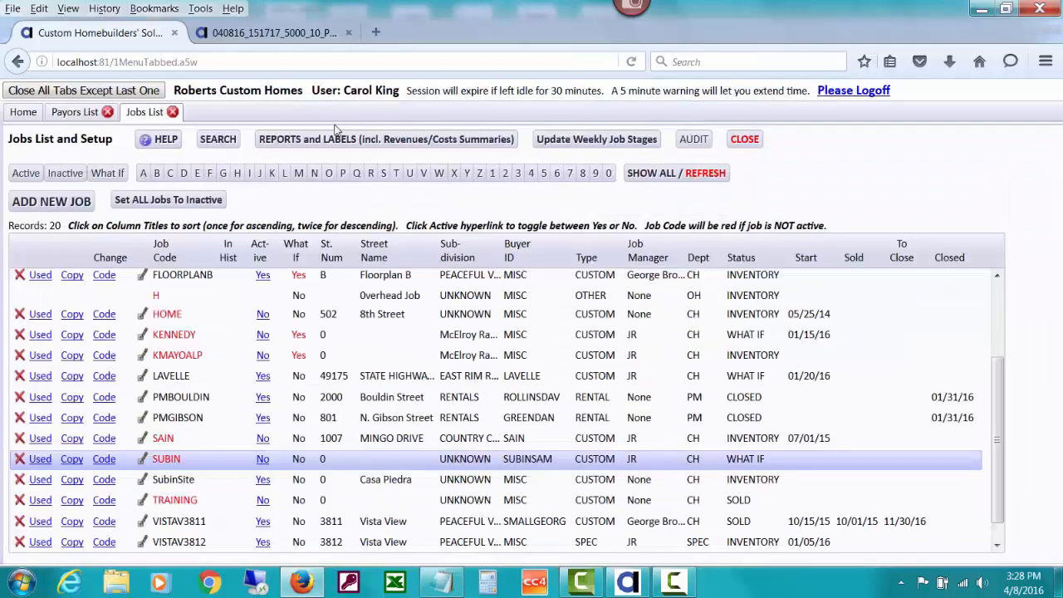
left_click(25, 113)
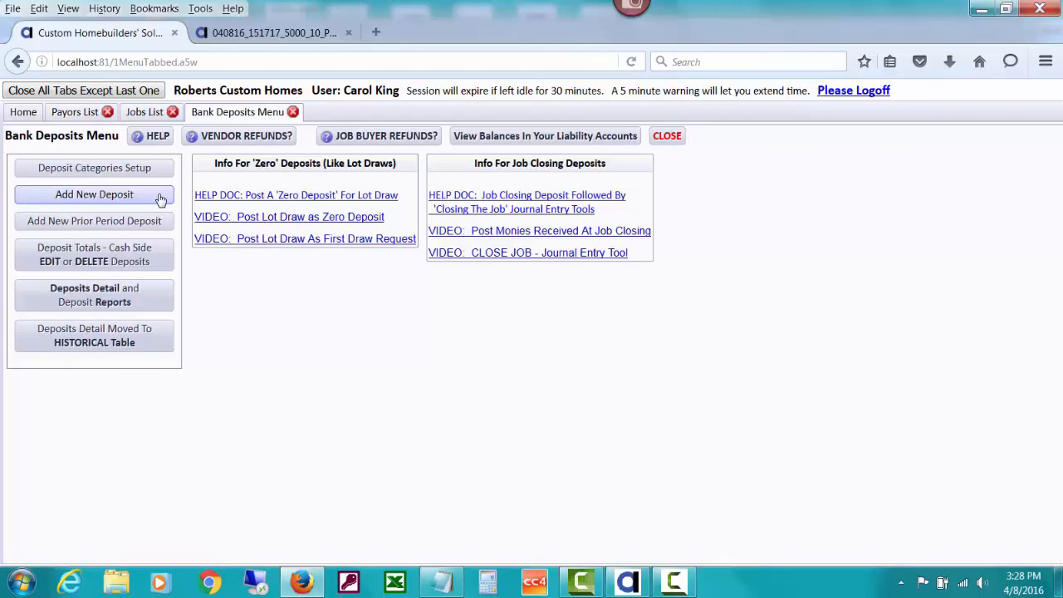
left_click(160, 198)
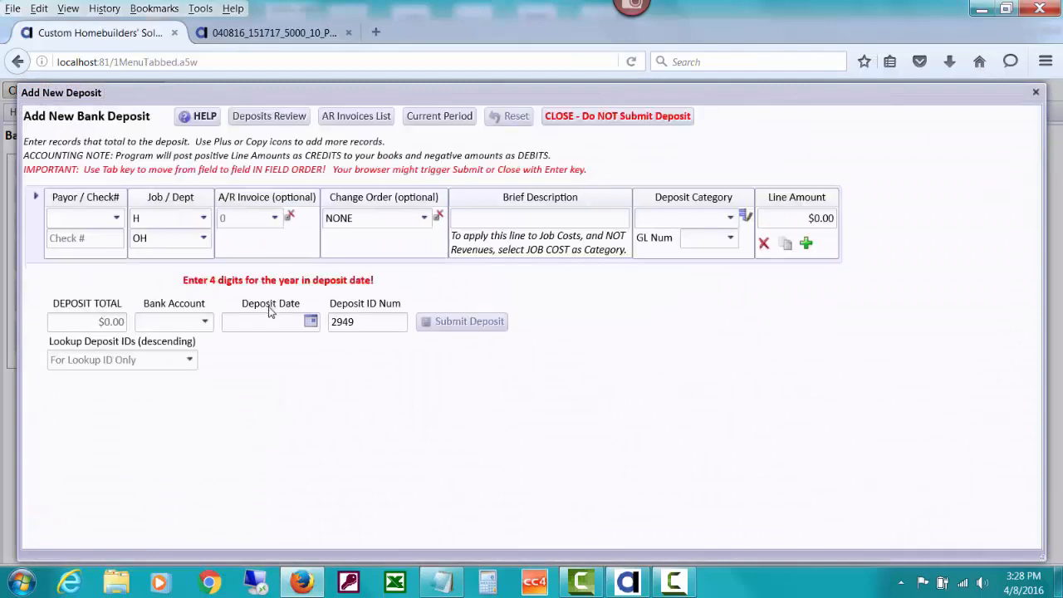
- Confirm the new payor is selectable as deposit Payor, try another payor, then close without submitting
left_click(117, 219)
type("su")
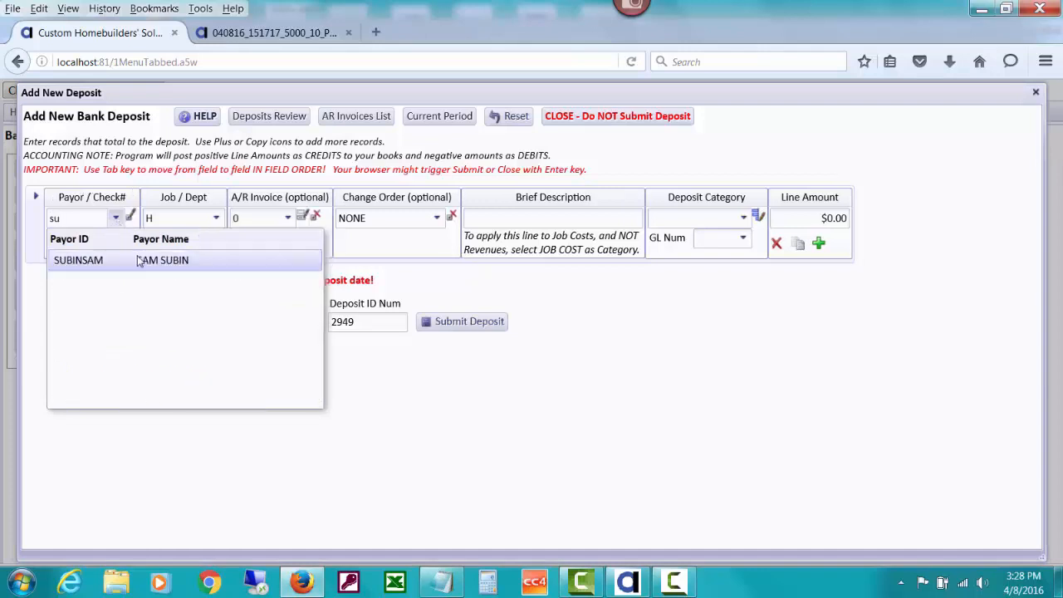
left_click(139, 260)
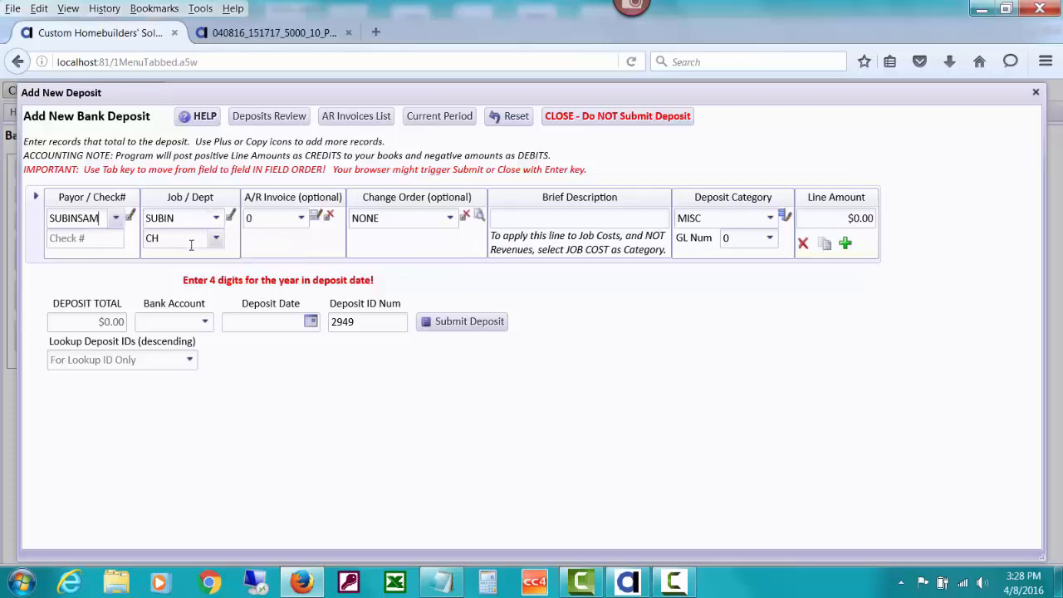
left_click(116, 219)
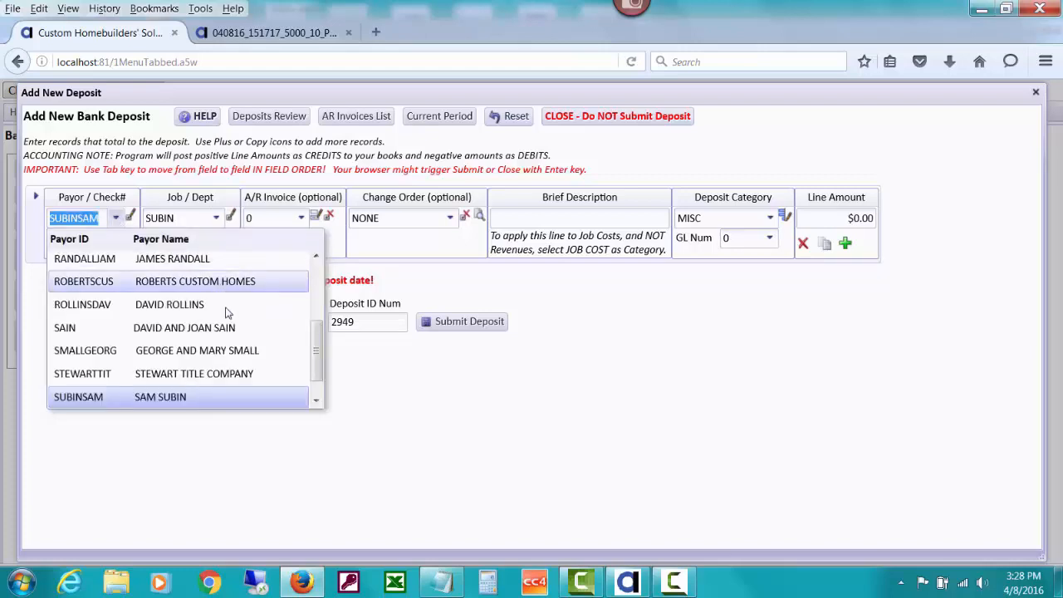
left_click(246, 313)
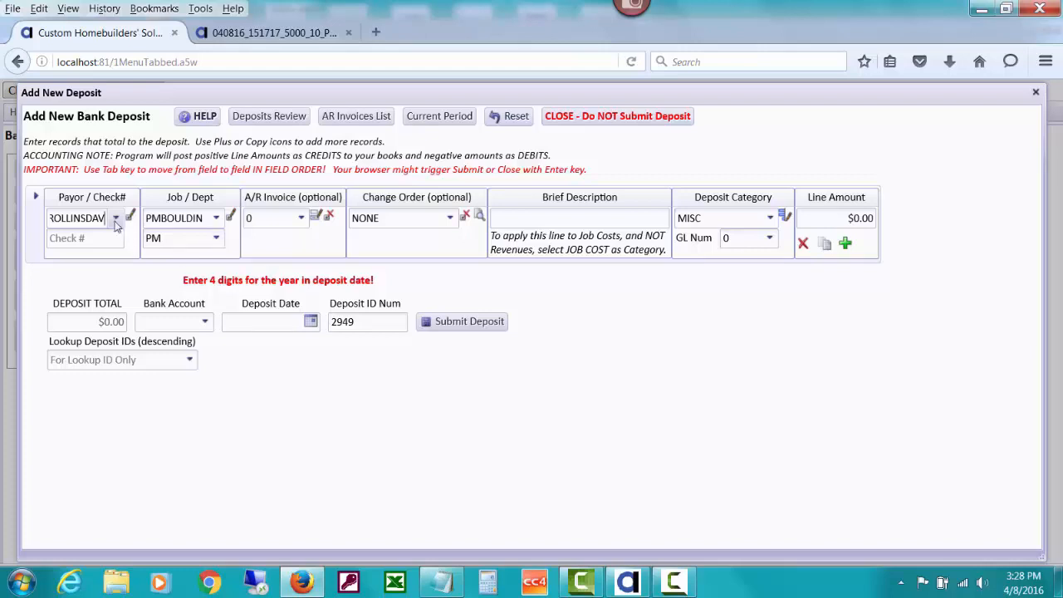
left_click(604, 119)
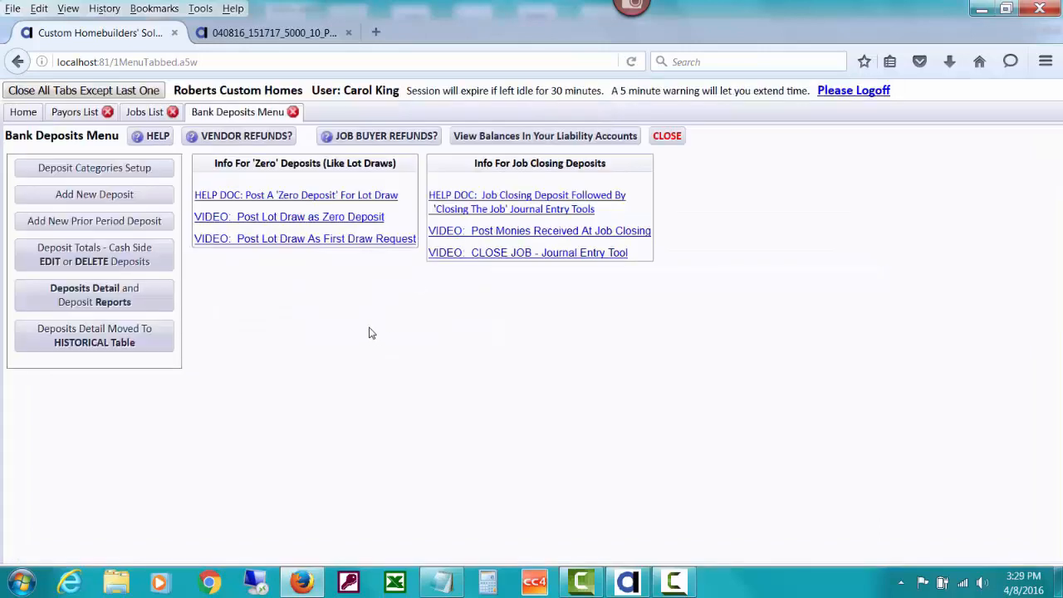
- Return to the 14-record Payors List and scroll the table back to the top
left_click(85, 117)
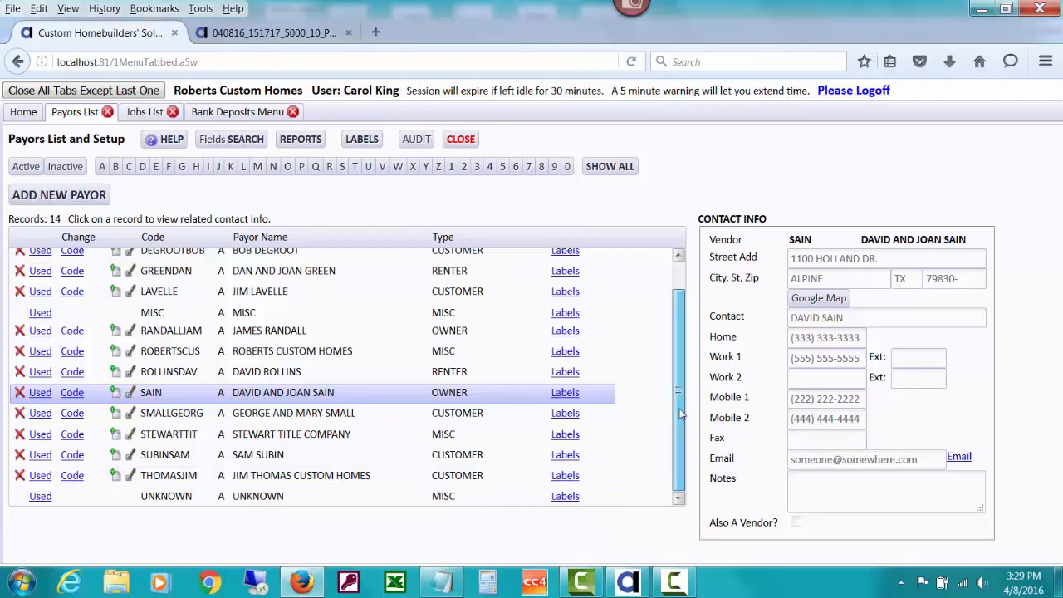
scroll(681, 342, "up", 1)
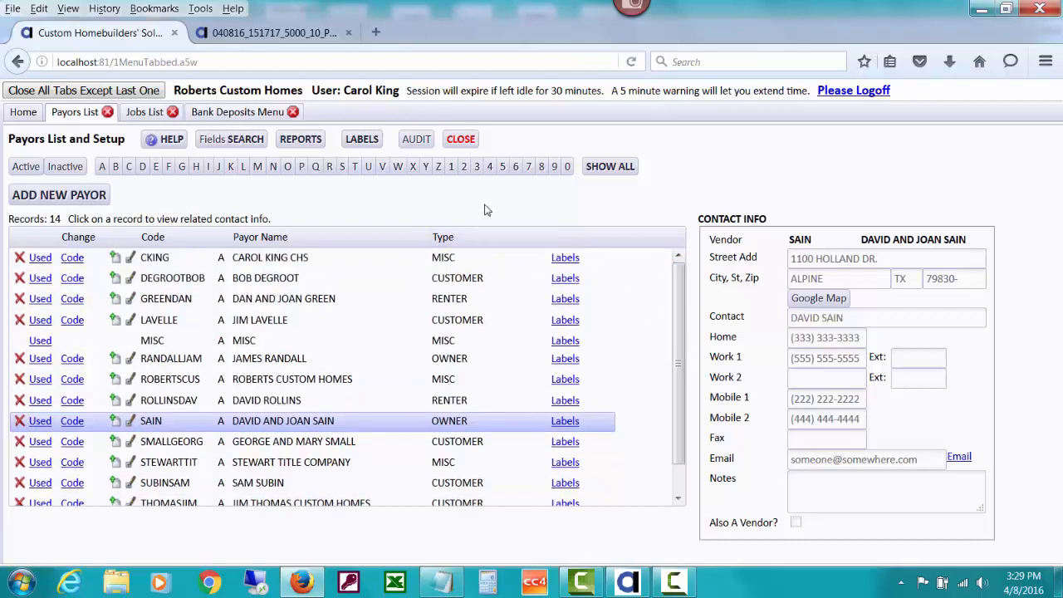